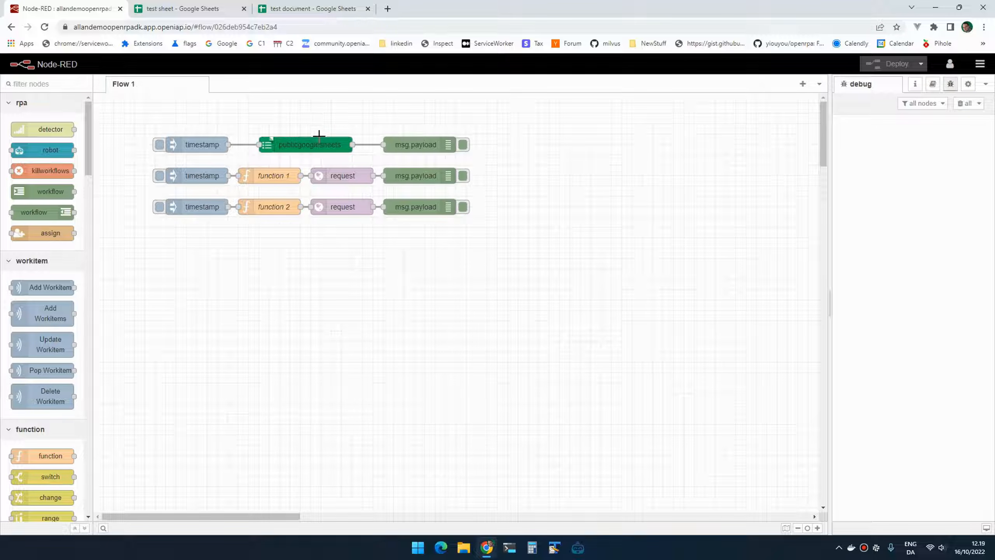
Run the flow with the publicgooglesheets node and expand all three returned objects in the debug output
left_click(320, 144)
left_click(159, 145)
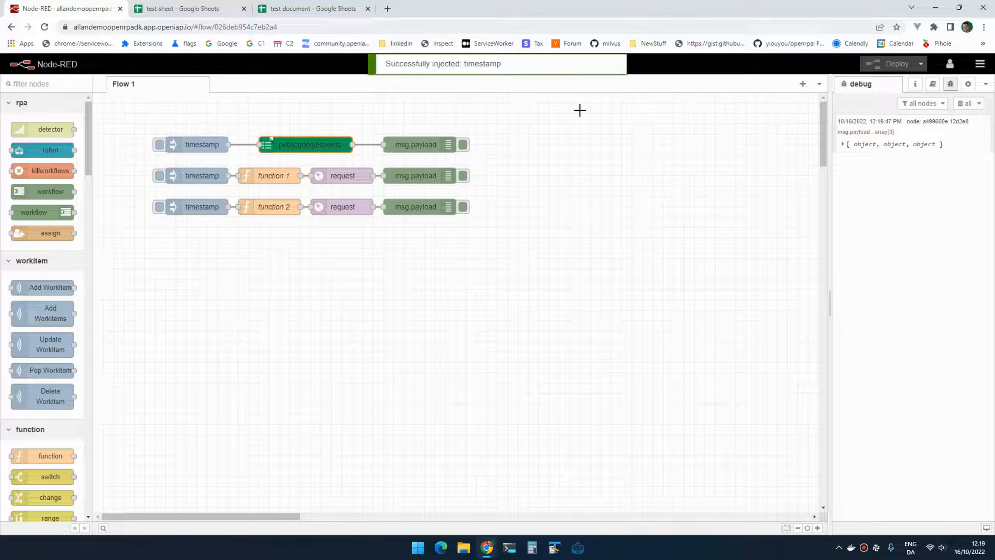
left_click(857, 144)
left_click(878, 167)
left_click(880, 157)
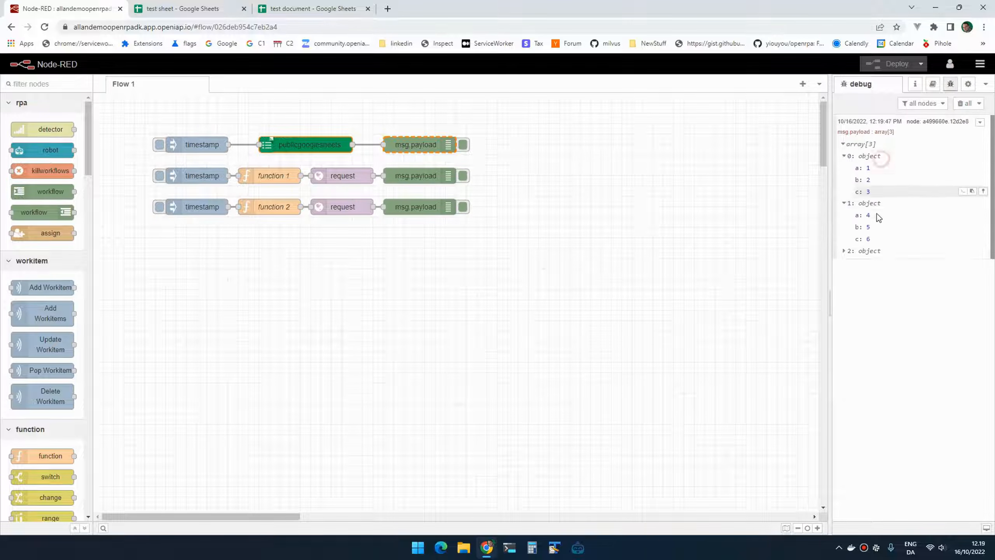
left_click(870, 250)
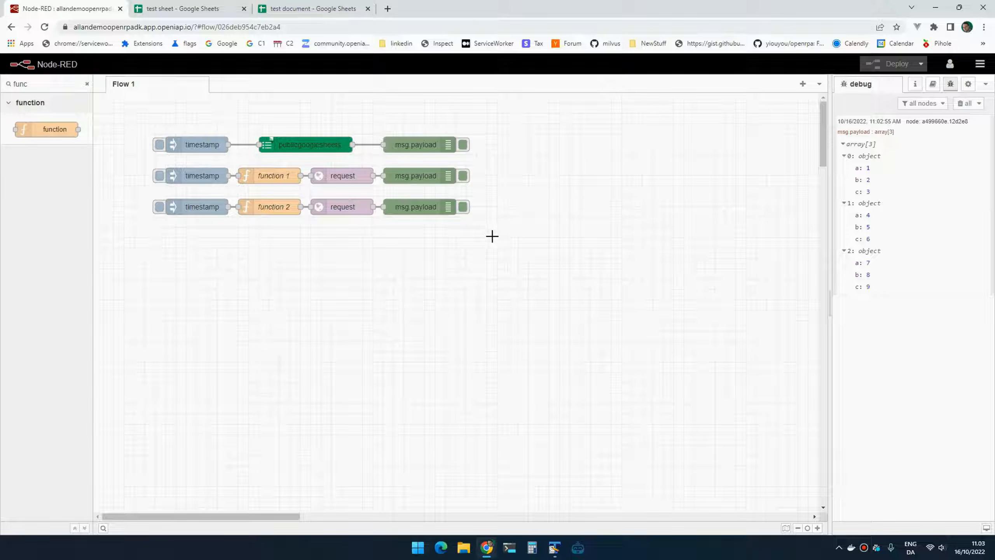
Switch to the test document spreadsheet and select the spreadsheet ID within its URL
left_click(313, 12)
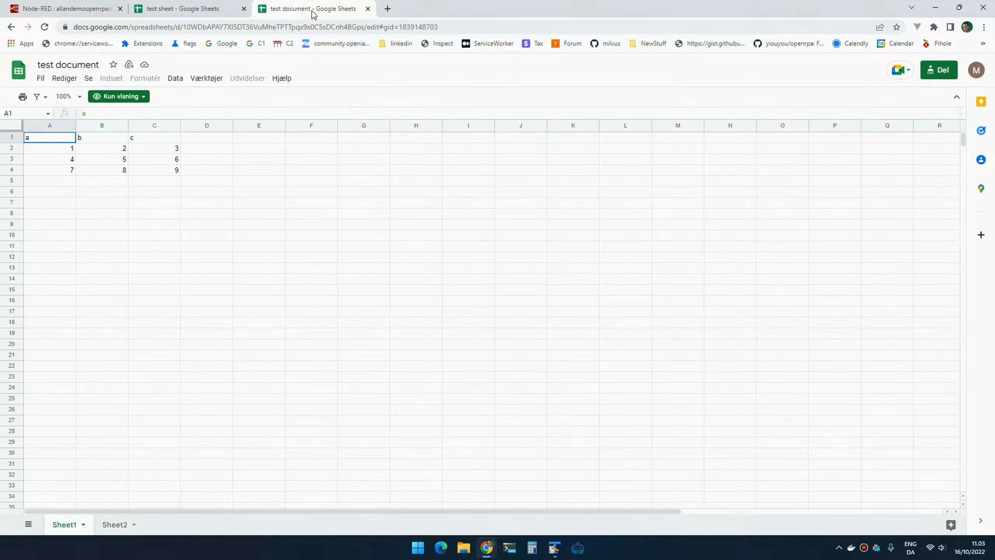
left_click(238, 27)
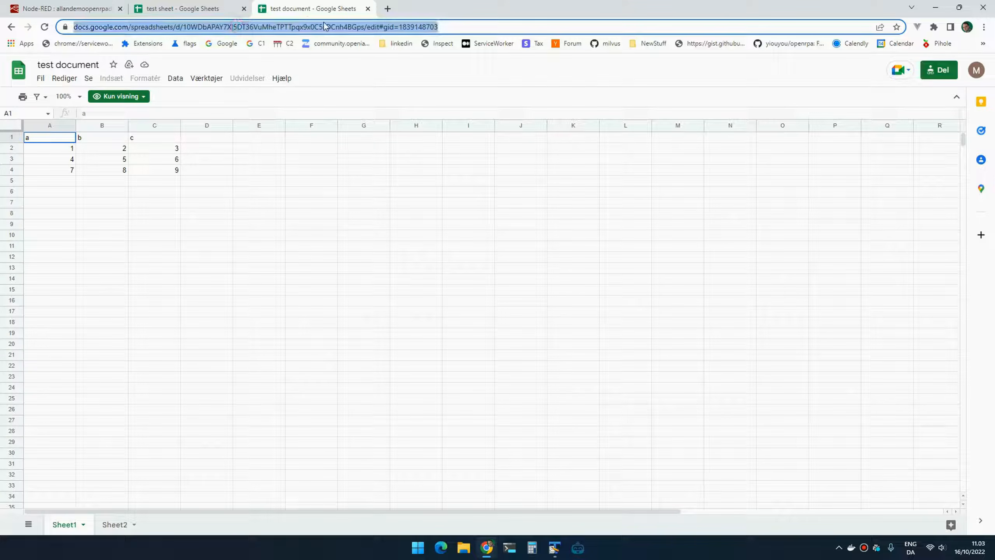
key("End")
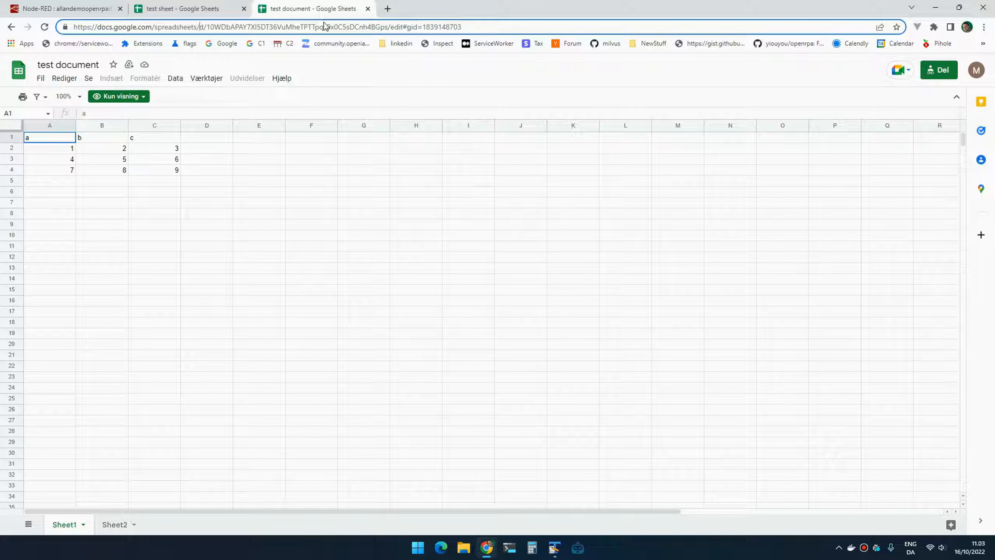
double_click(325, 26)
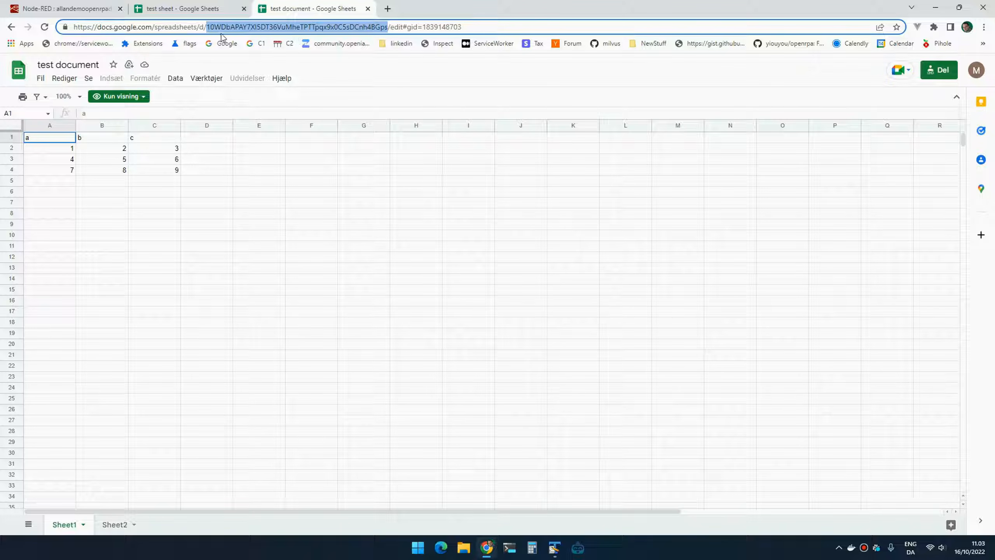
Inspect the spreadsheetId value in the inject node feeding publicgooglesheets in Node-RED, and close the node without changes
left_click(92, 7)
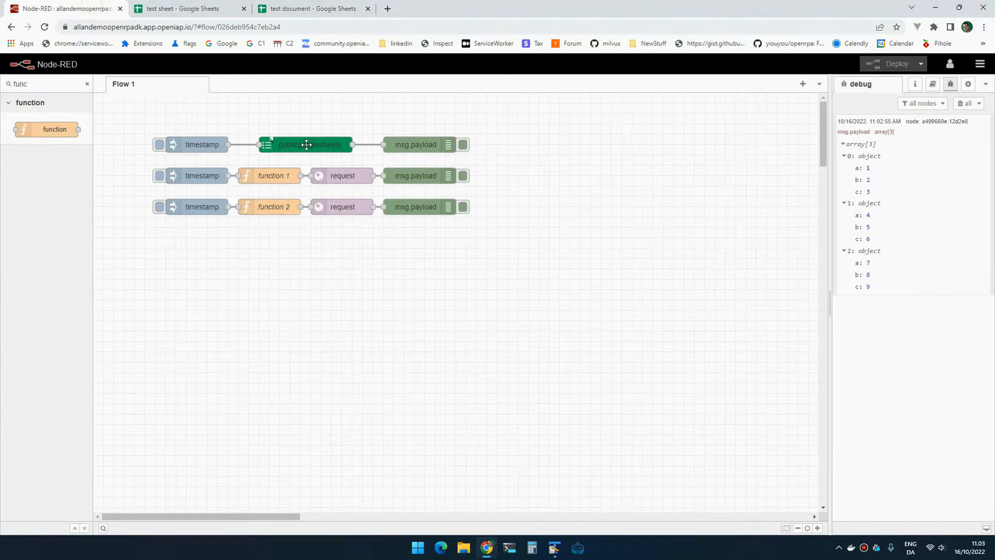
left_click(321, 144)
double_click(211, 144)
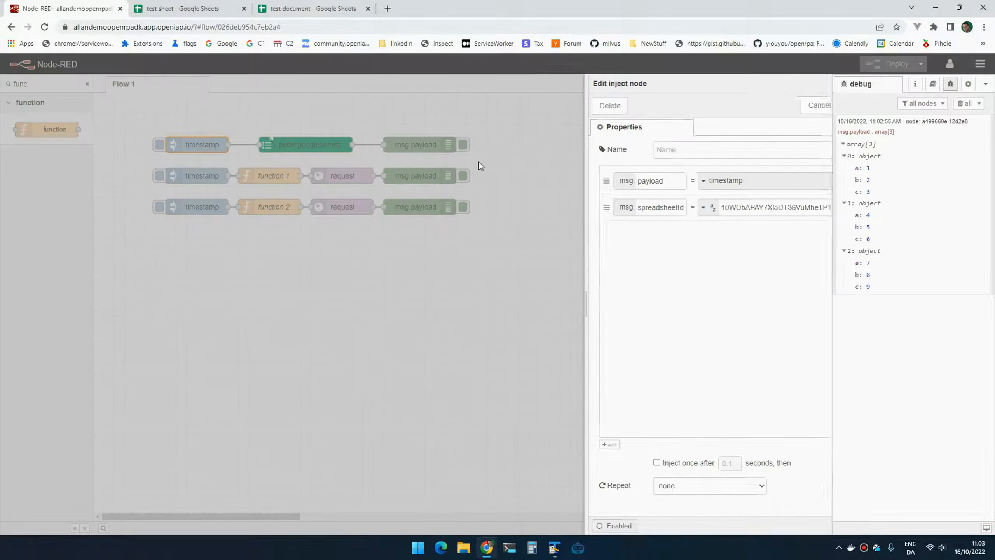
left_click_drag(756, 207, 661, 207)
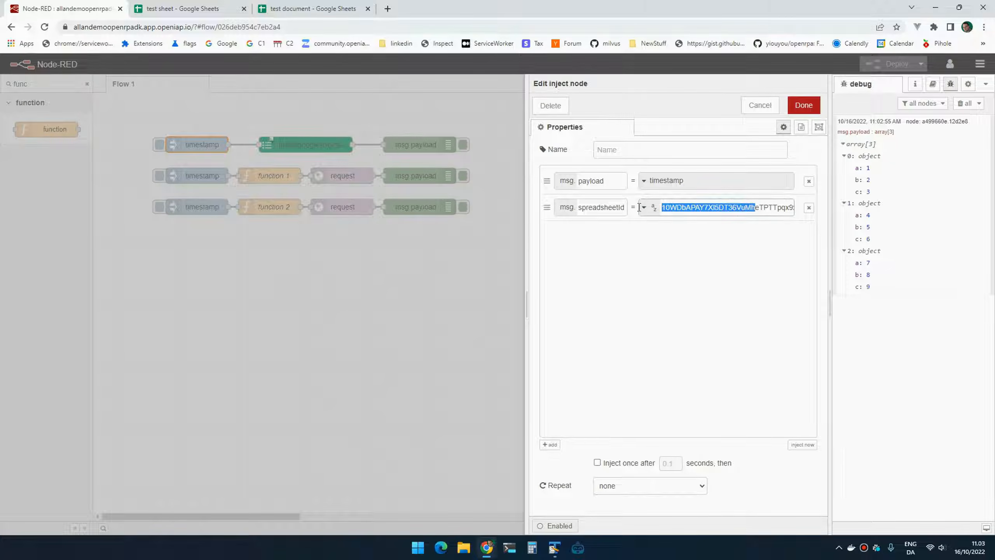
left_click(759, 108)
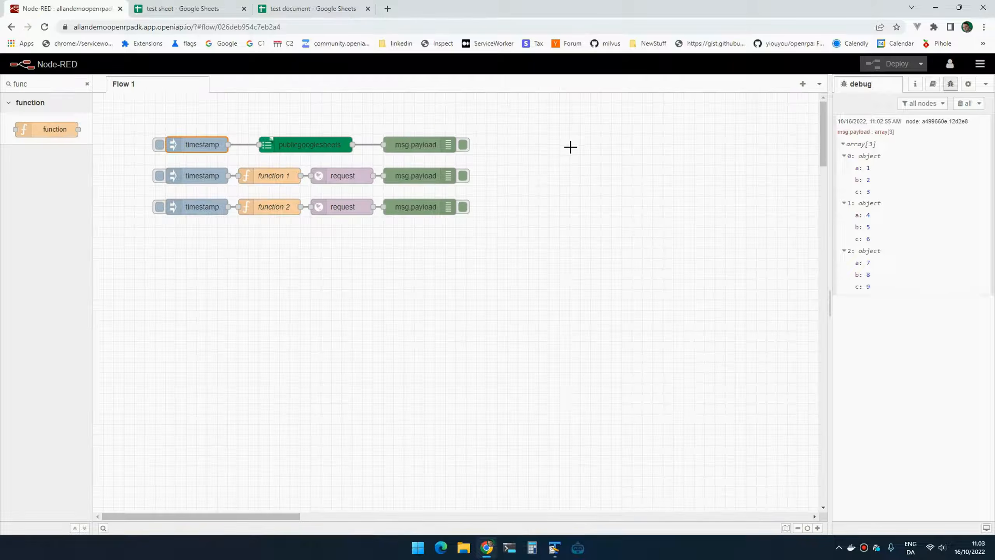
Clear the debug messages and view the auth type options in the oauth credentials of function 1's request node
left_click(964, 104)
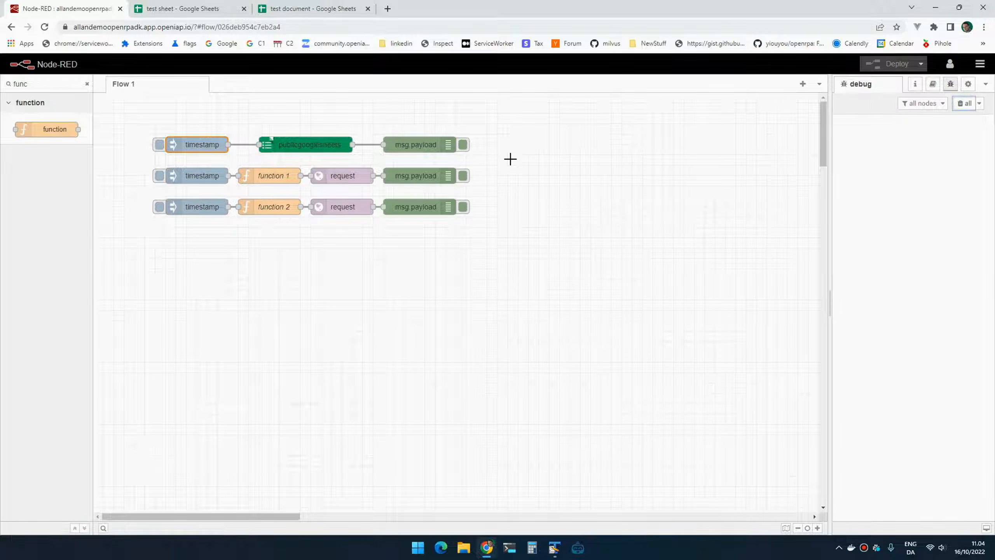
left_click(351, 177)
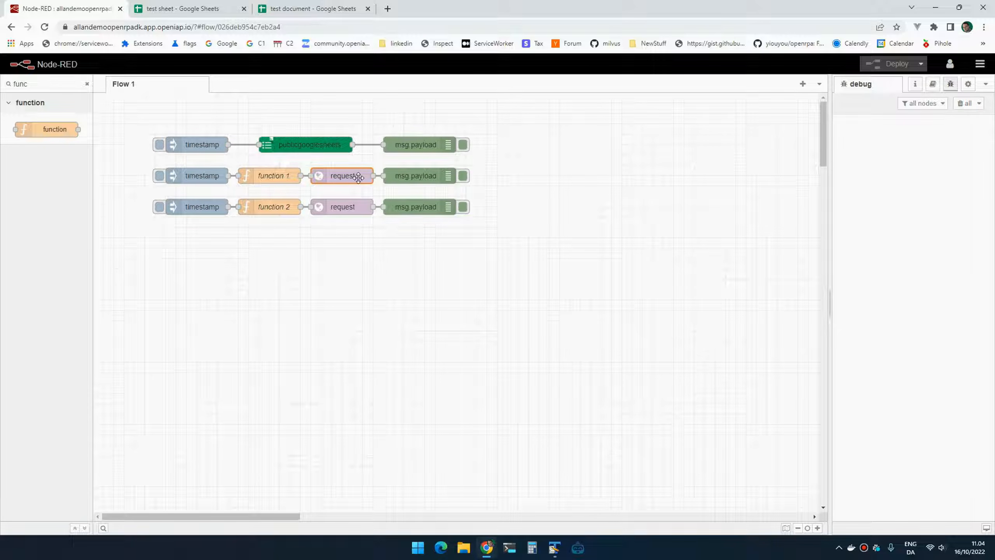
double_click(358, 177)
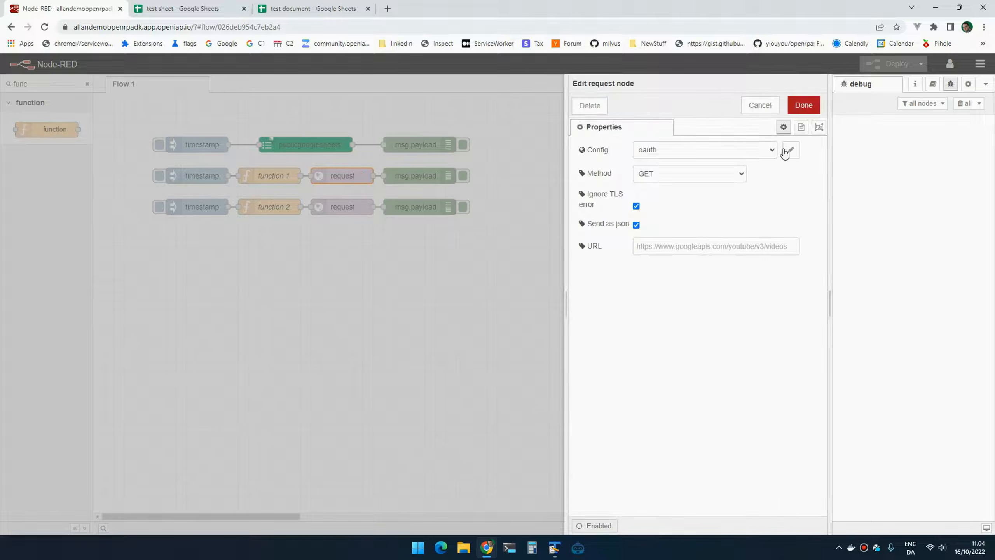
left_click(790, 151)
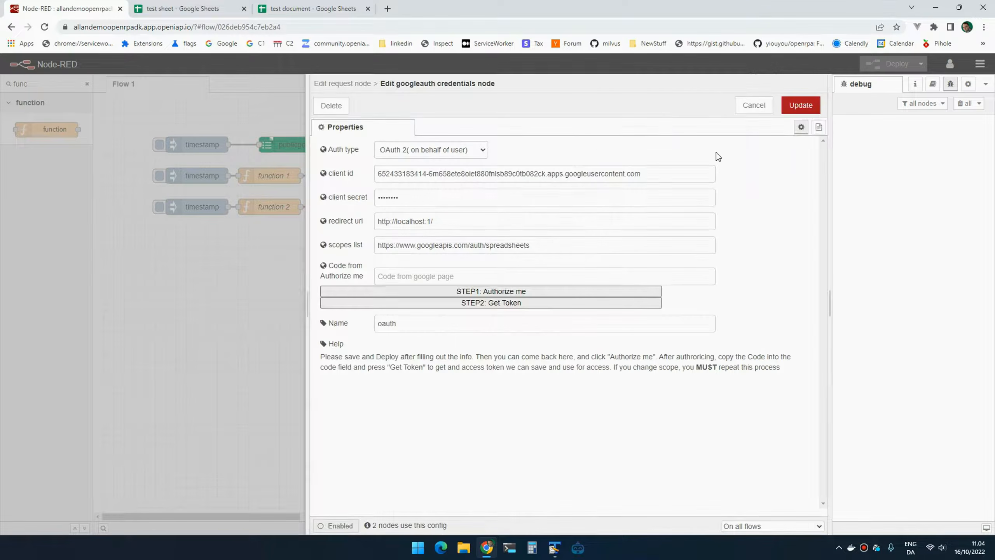
left_click(469, 150)
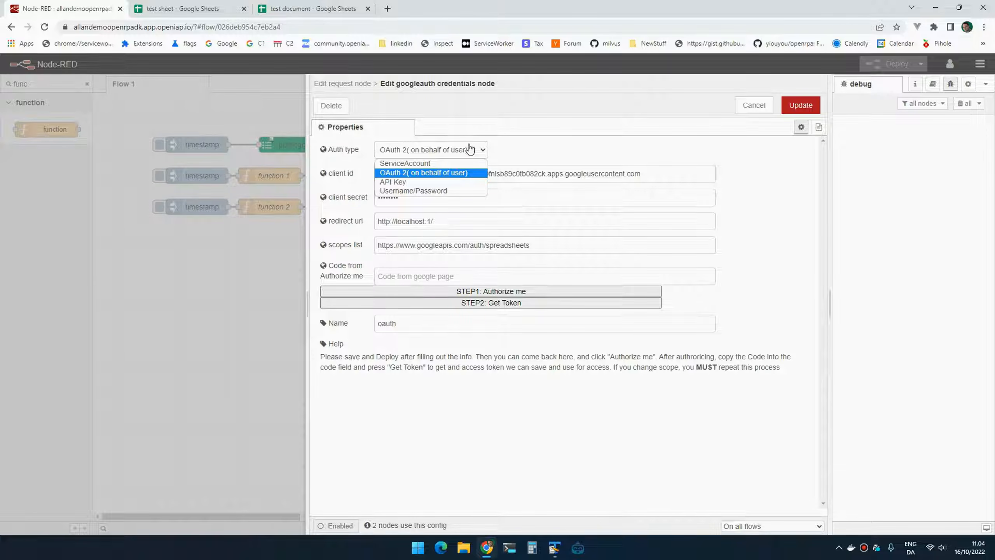
left_click(550, 150)
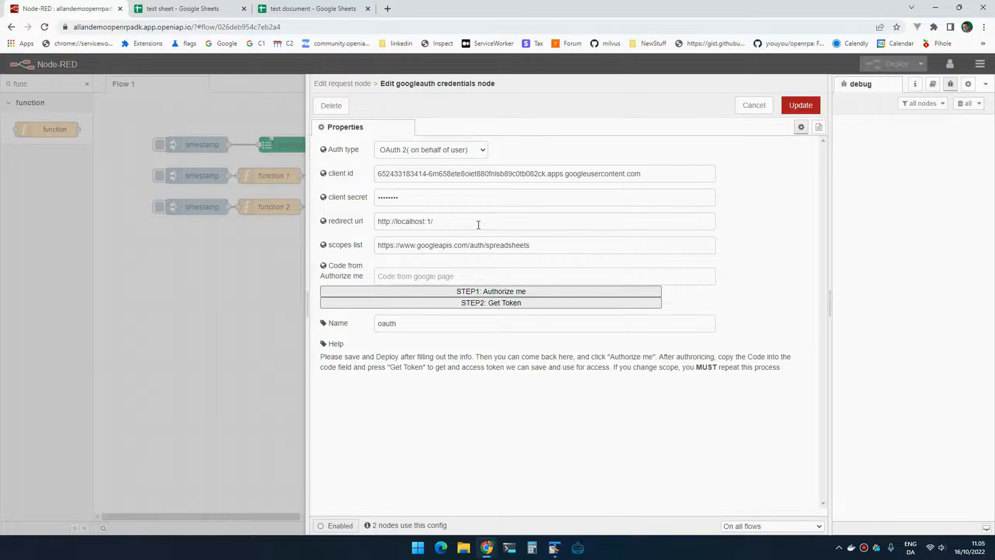
Review the redirect URL, scopes list and client ID of the oauth credentials, and close both editors without saving
left_click_drag(479, 225, 315, 220)
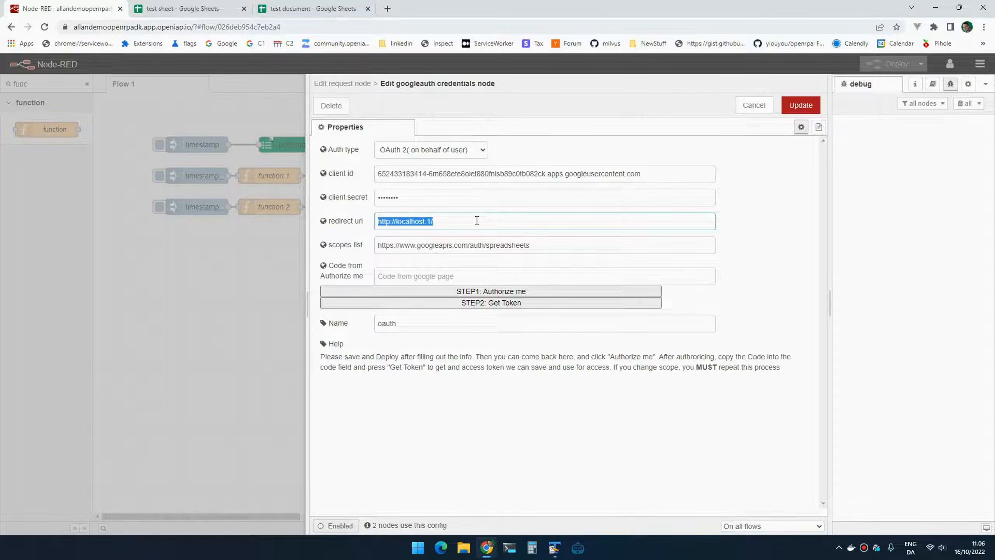
left_click_drag(547, 246, 336, 254)
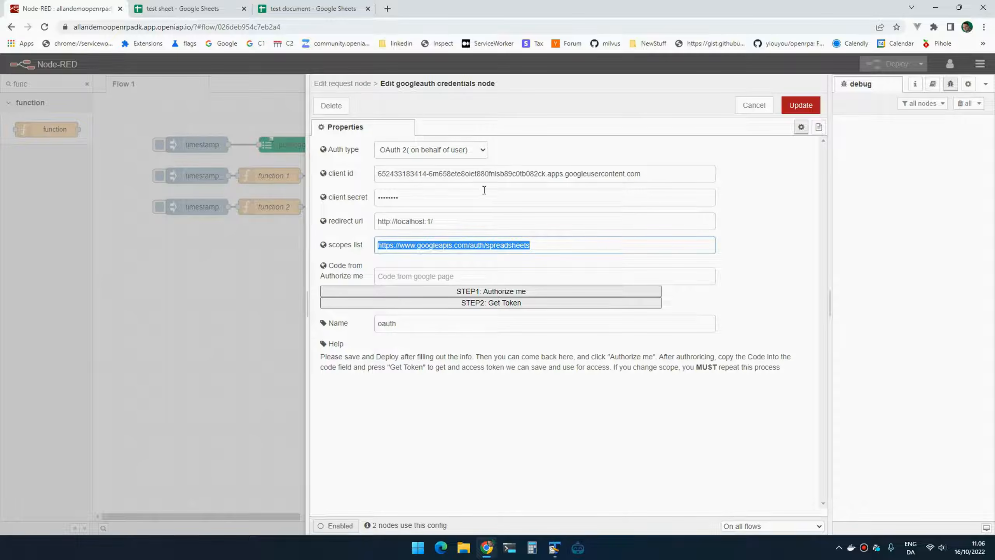
left_click_drag(658, 173, 401, 192)
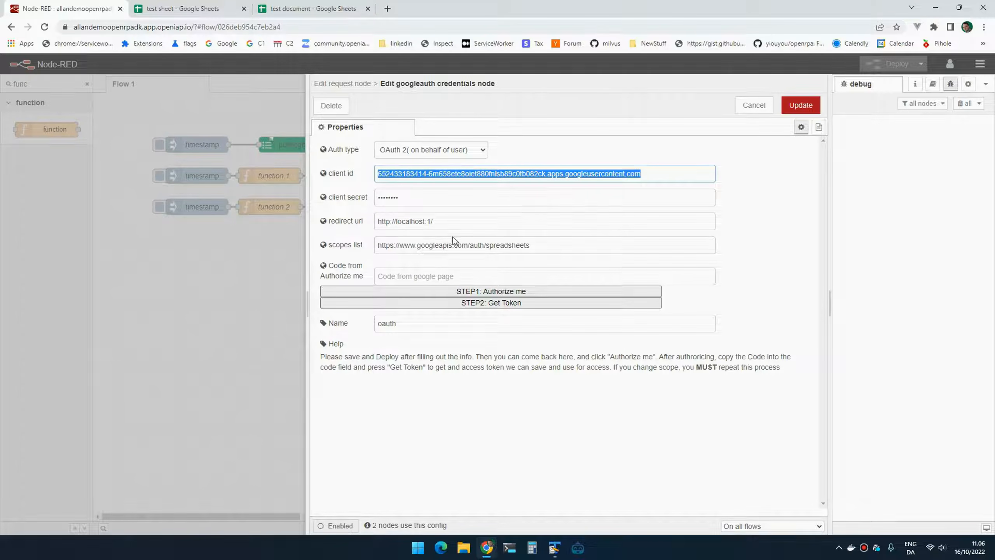
left_click(495, 250)
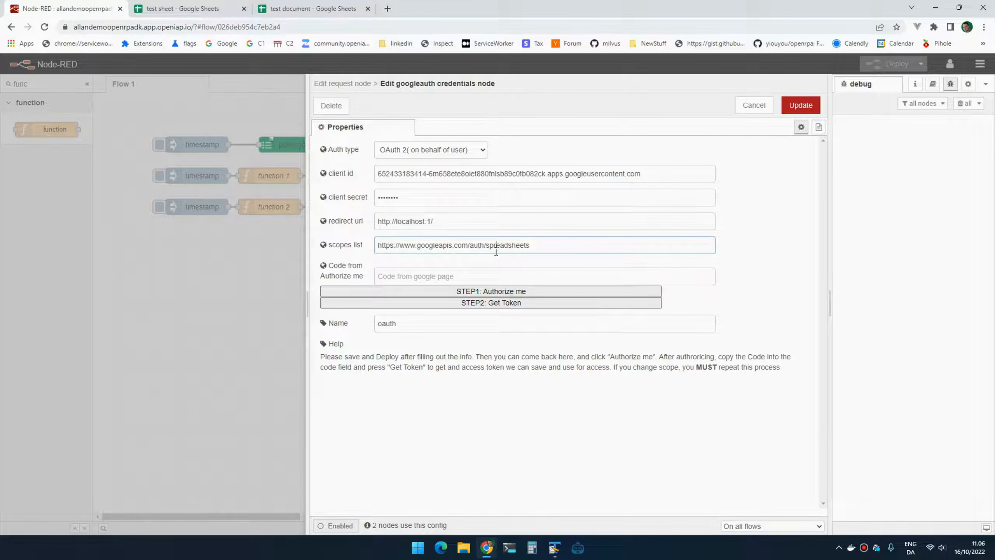
left_click(761, 107)
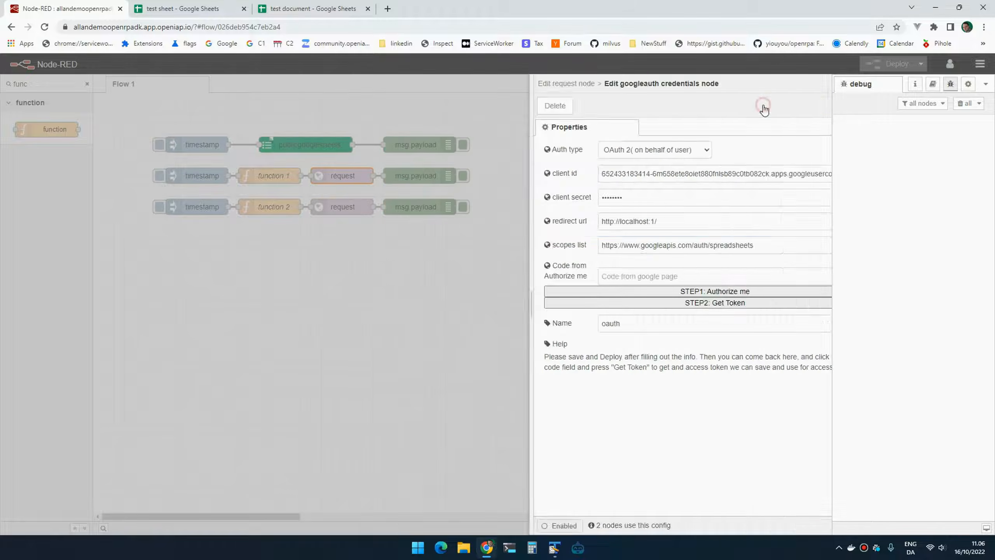
left_click(762, 105)
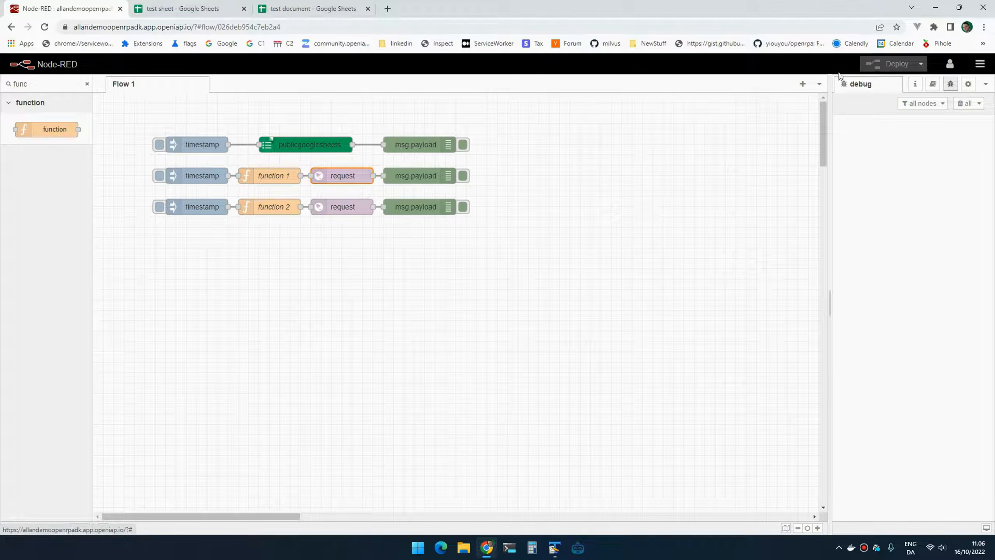
Reopen the oauth credentials from function 1's request node, start the authorization and choose the second listed Google account
double_click(354, 179)
left_click(791, 150)
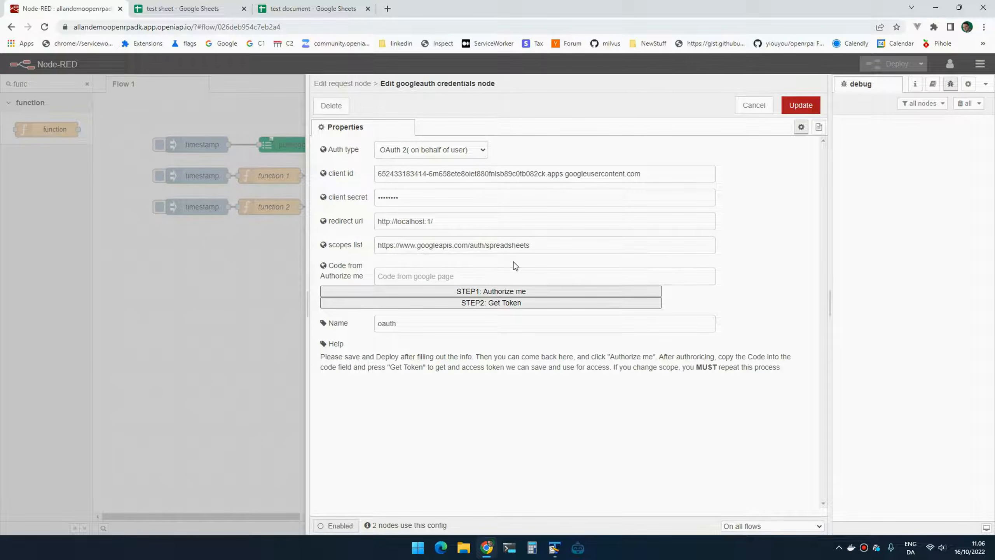
left_click(497, 292)
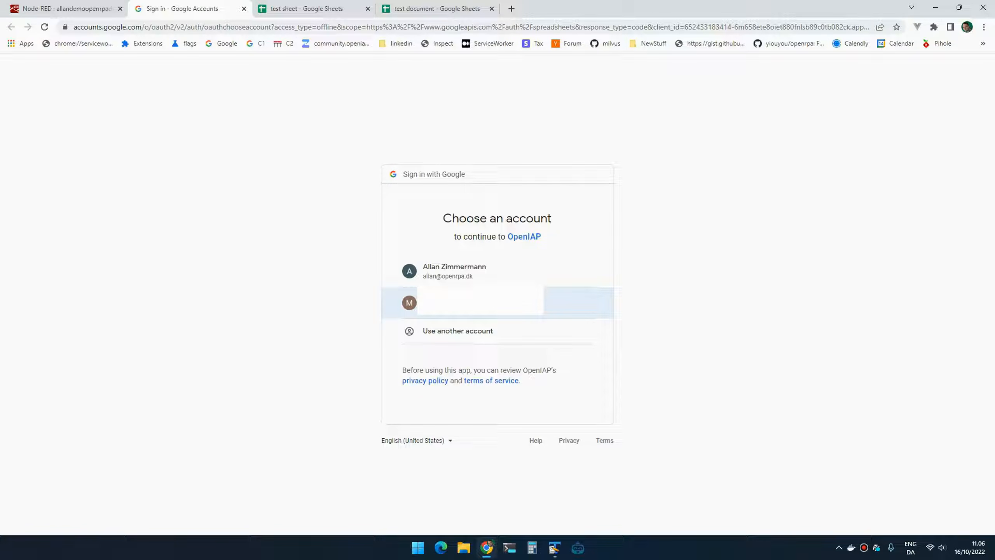
left_click(490, 300)
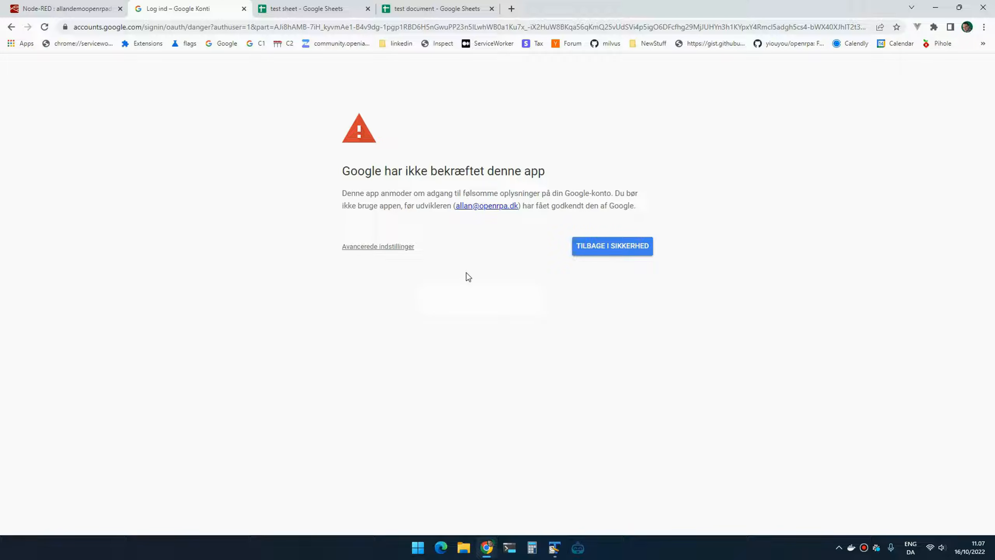
Proceed past the unverified app warning and grant OpenIAP access to the account's Google Sheets spreadsheets
left_click(396, 247)
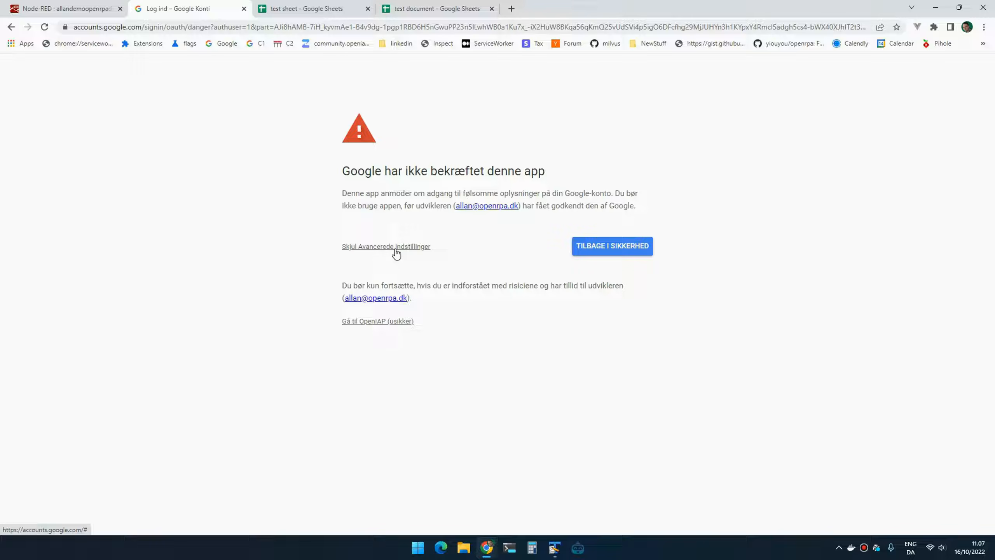
left_click(387, 321)
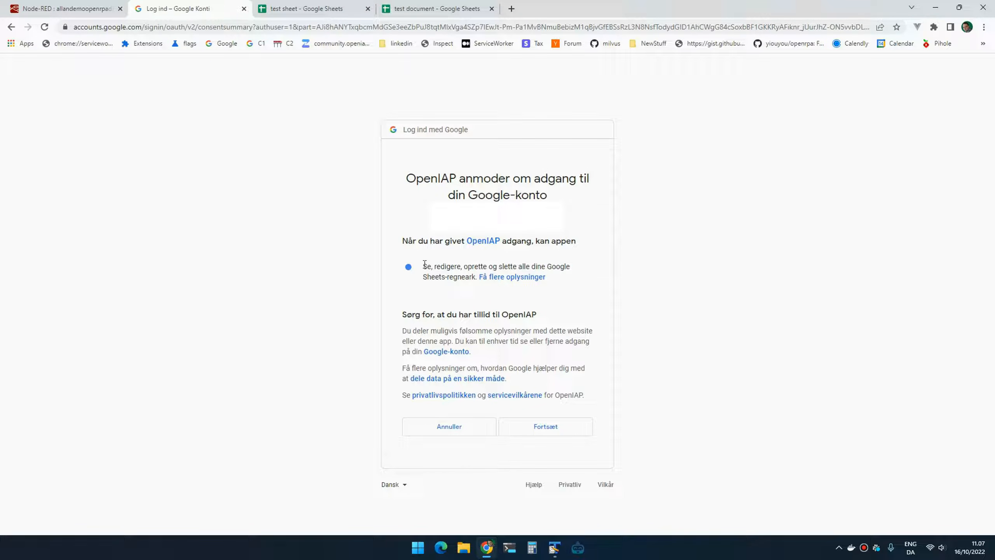
left_click_drag(425, 264, 532, 266)
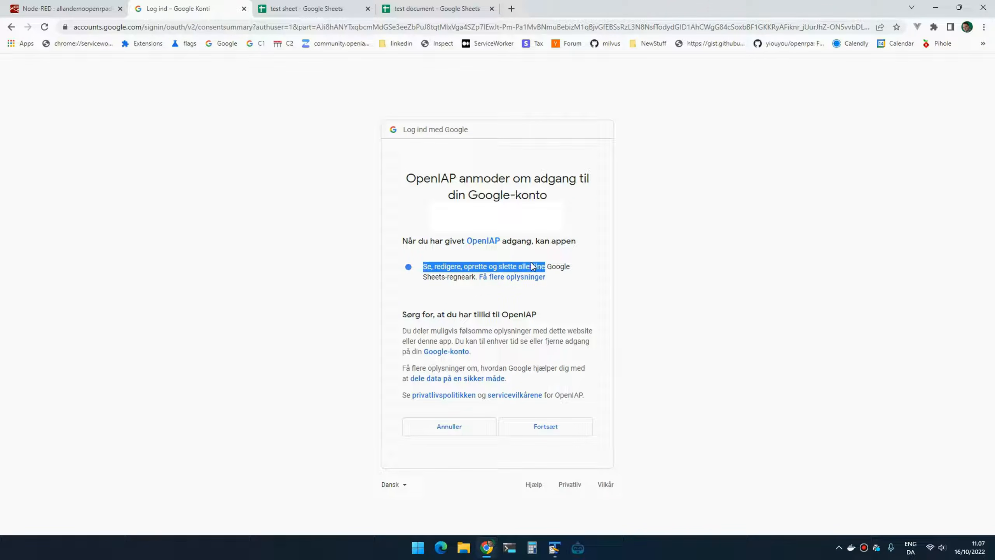
left_click(543, 428)
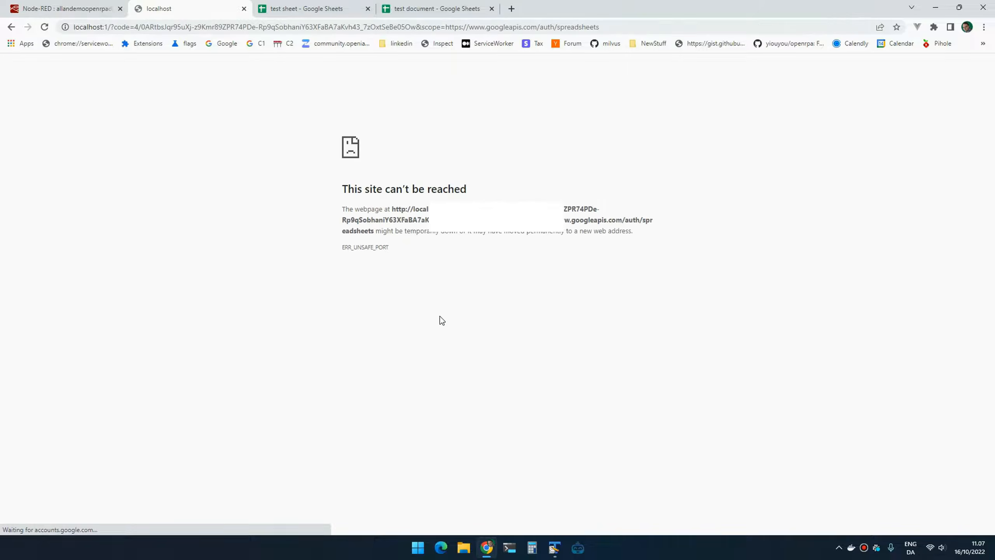
Copy only the authorization code from the redirected localhost URL, leaving out the scope parameter
key("ctrl+l")
key("ctrl+Right")
key("ctrl+Right")
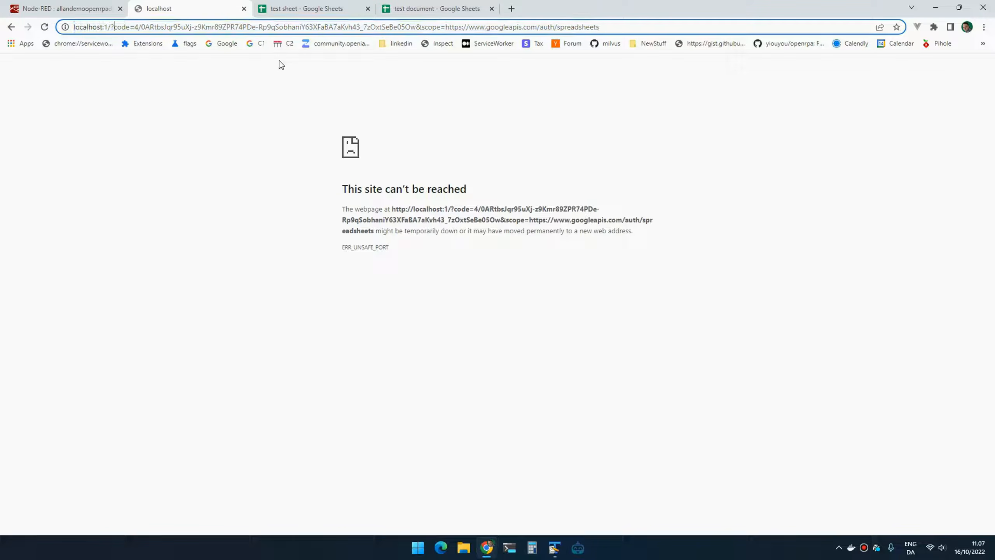
key("ctrl+shift+Right")
key("ctrl+shift+Right")
key("ctrl+shift+Right")
key("ctrl+shift+Right")
key("ctrl+shift+Right")
key("ctrl+shift+Right")
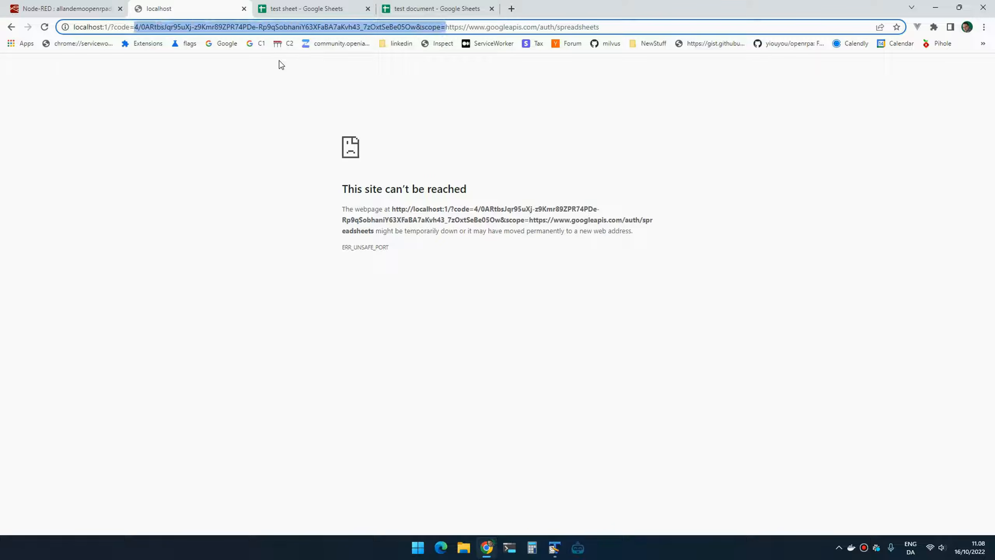
key("shift+Left")
key("shift+Left")
key("shift+Left")
key("shift+Left")
key("shift+Left")
key("shift+Left")
key("shift+Left")
Paste the authorization code into the oauth credentials in Node-RED and request the access token
left_click(62, 9)
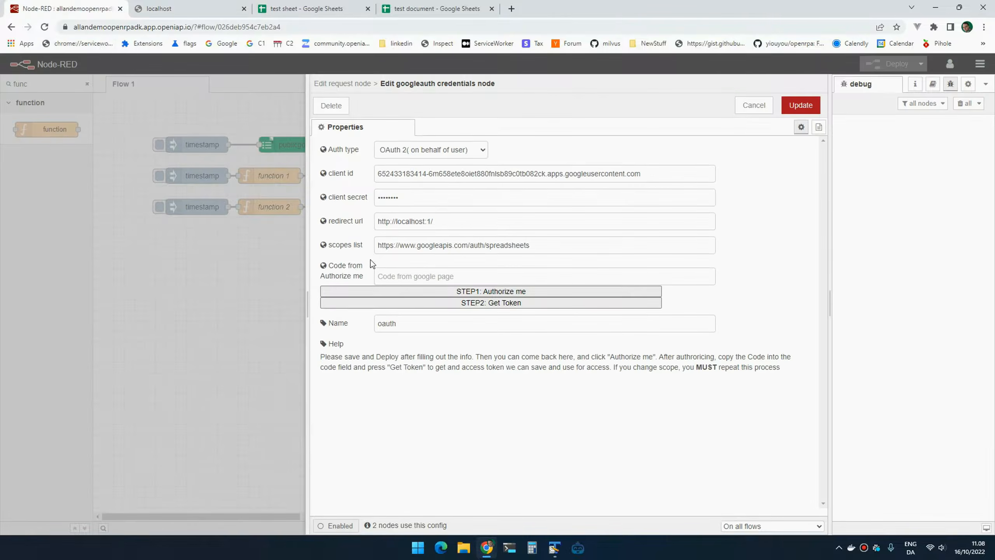
left_click(415, 276)
key("ctrl+v")
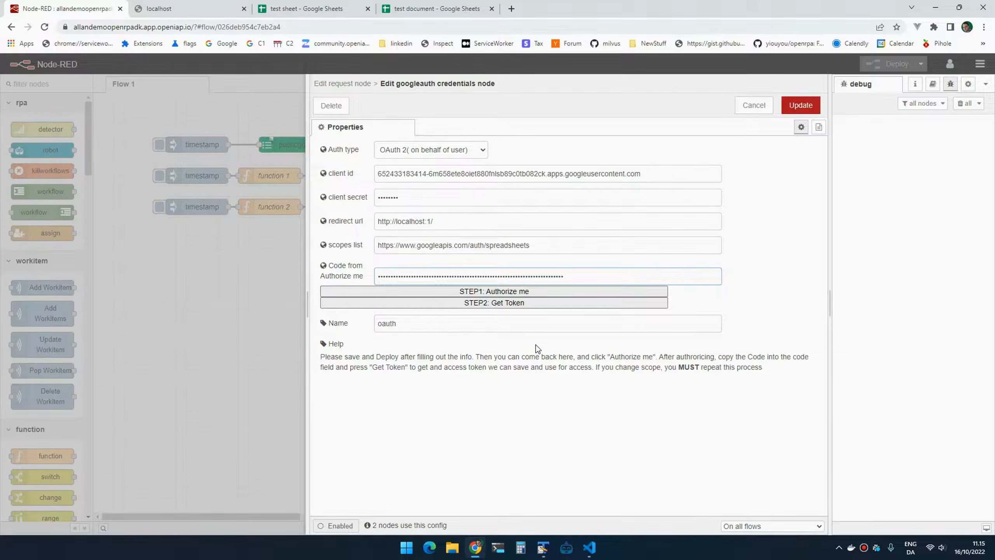
left_click(511, 307)
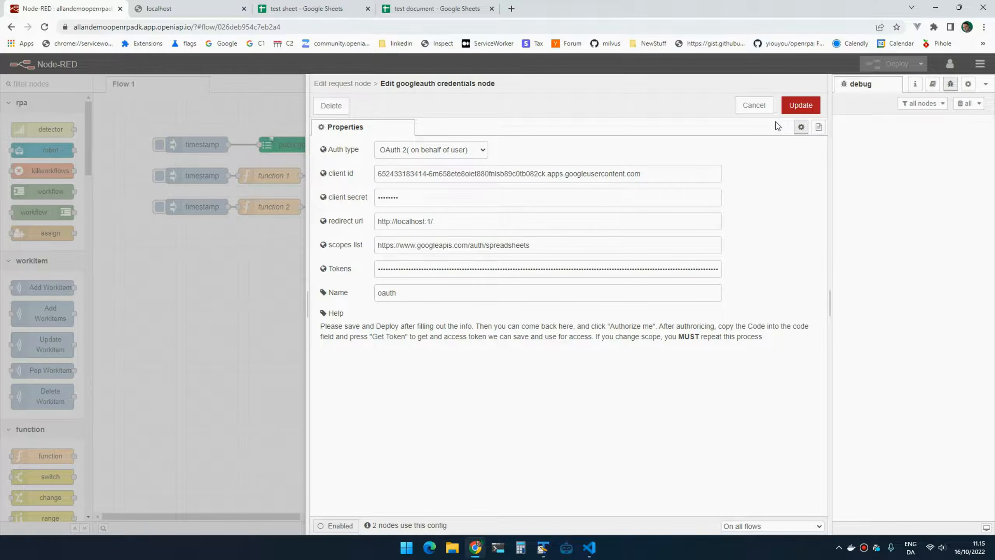
Save the authorized oauth credentials and the request node, deploy the flow and clear the debug messages
left_click(800, 107)
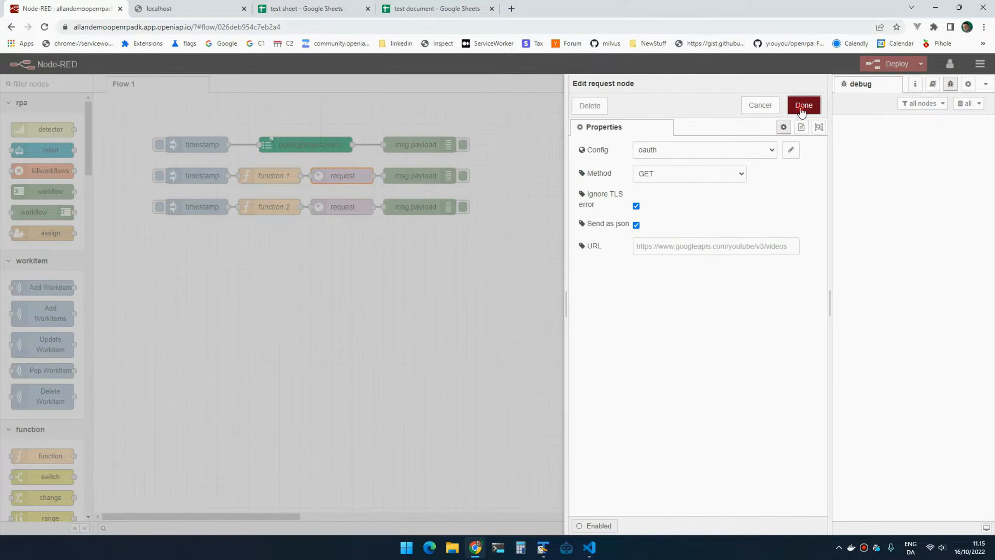
left_click(801, 106)
left_click(871, 66)
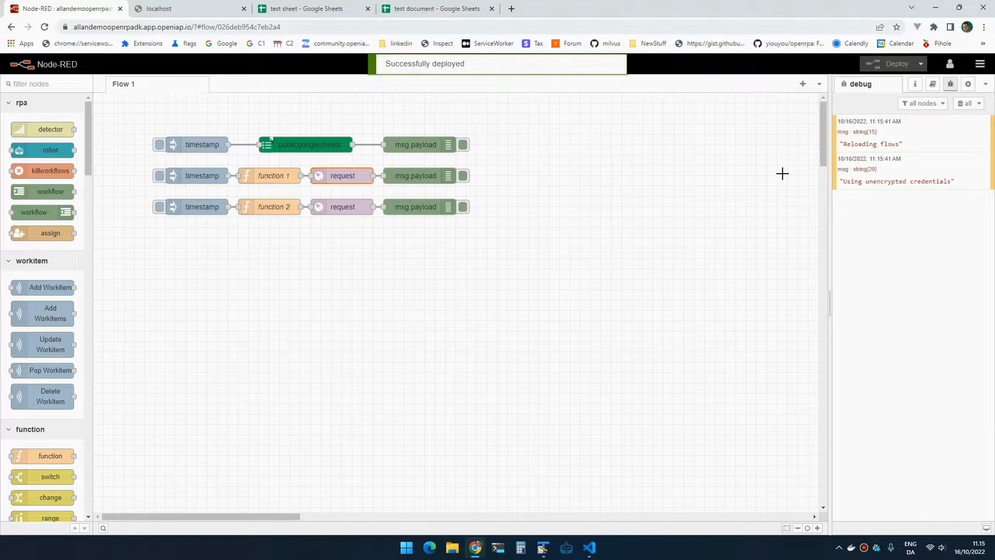
left_click(958, 105)
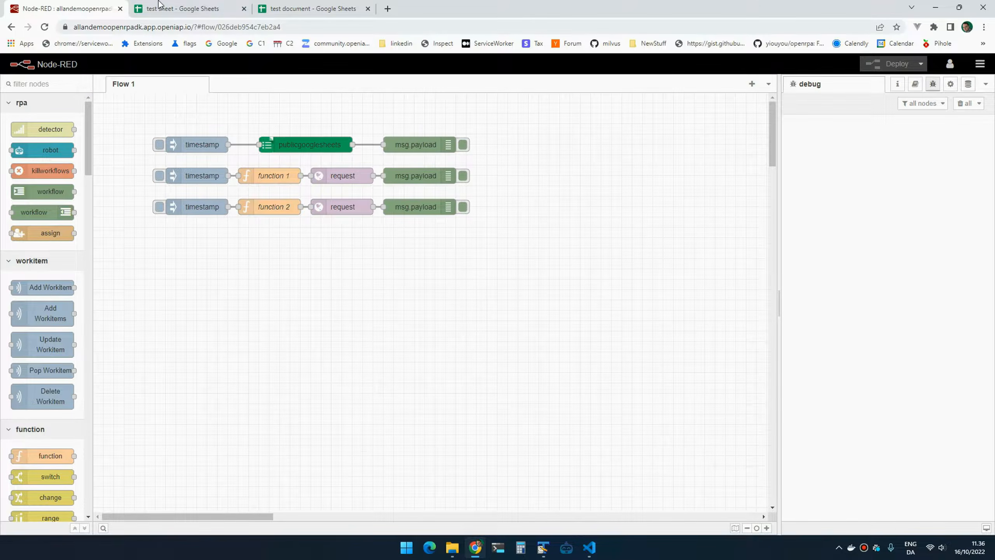
Copy only the spreadsheet ID from the test sheet's URL, without the trailing slash
left_click(181, 10)
left_click(231, 27)
left_click(254, 27)
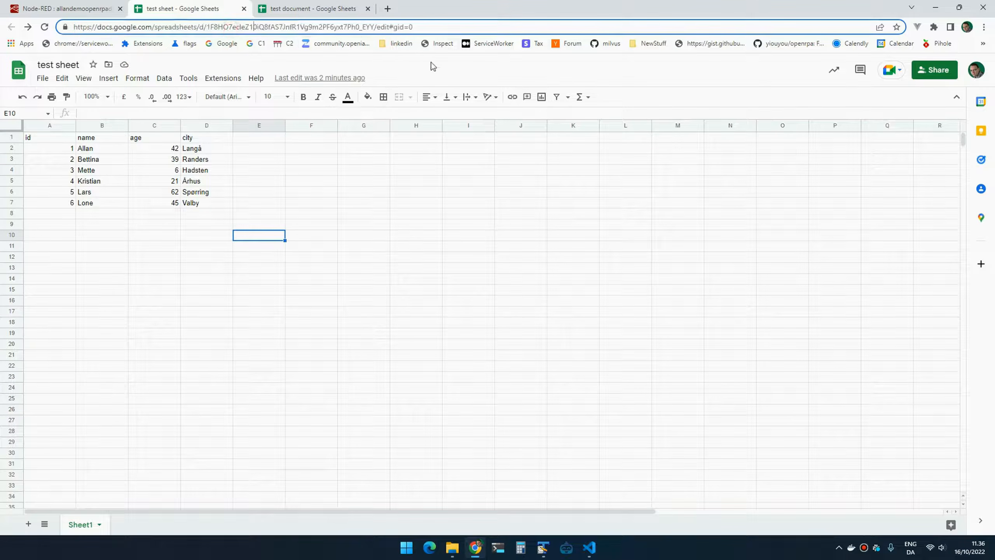
key("ctrl+shift+Right")
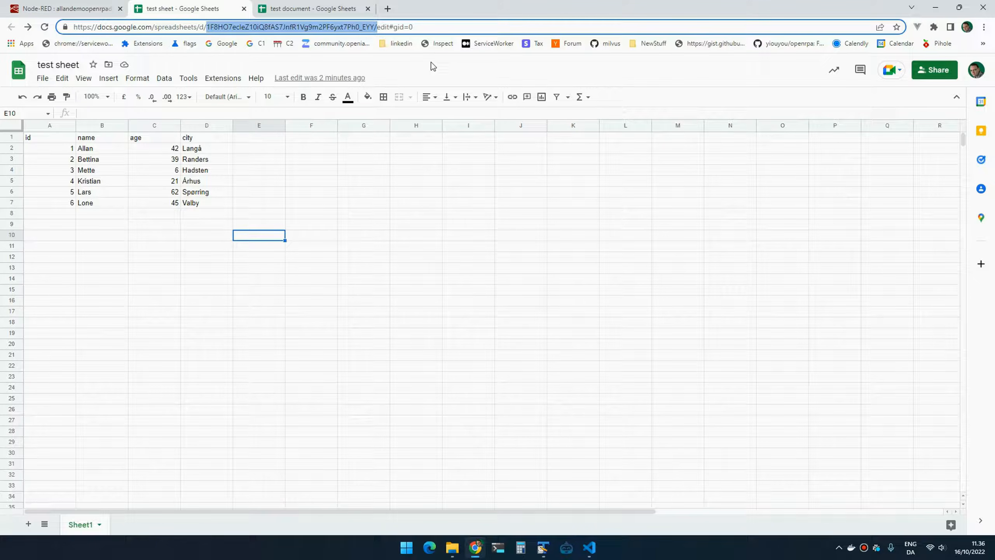
key("shift+Left")
key("ctrl+c")
Paste the copied spreadsheet ID as the sheetid value in function 1's code in Node-RED
left_click(90, 10)
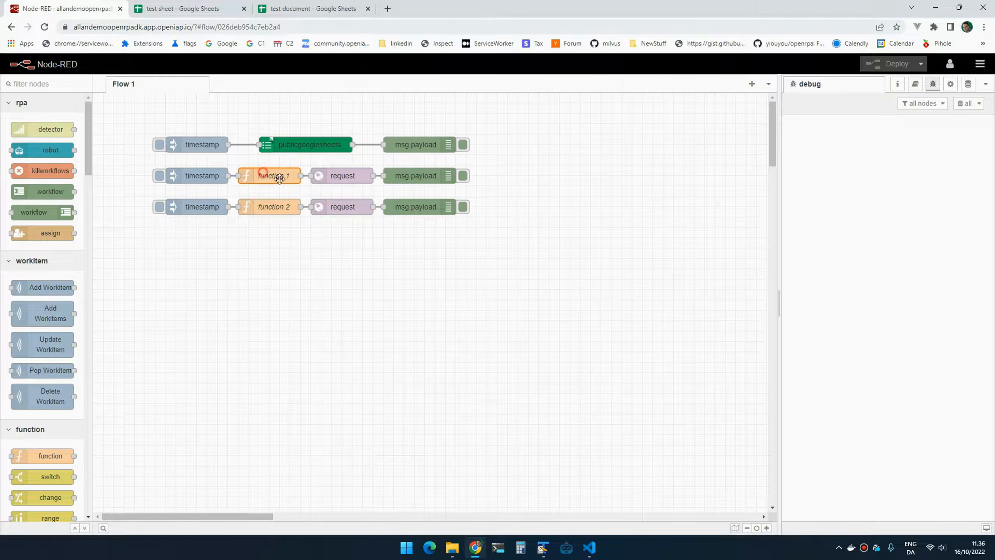
double_click(267, 172)
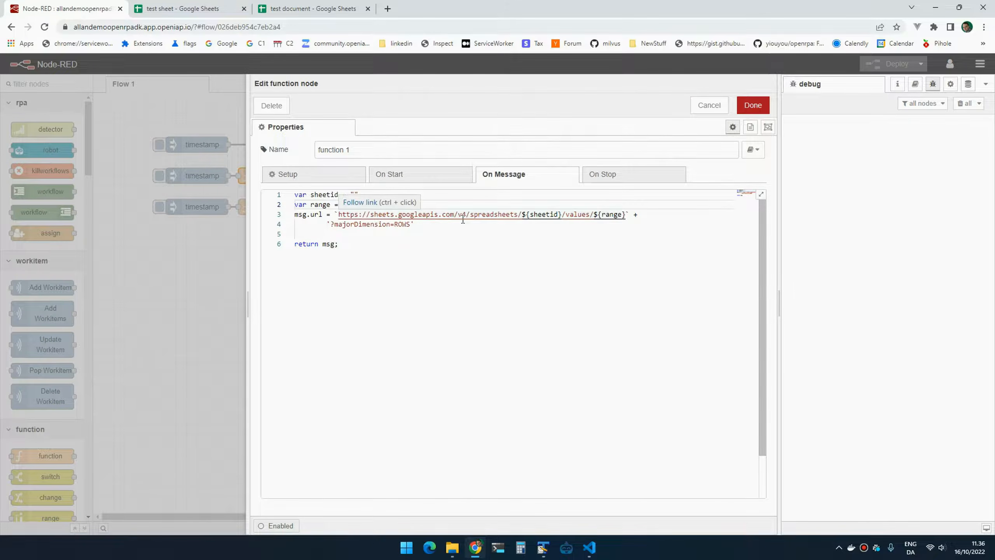
key("Up")
key("ctrl+v")
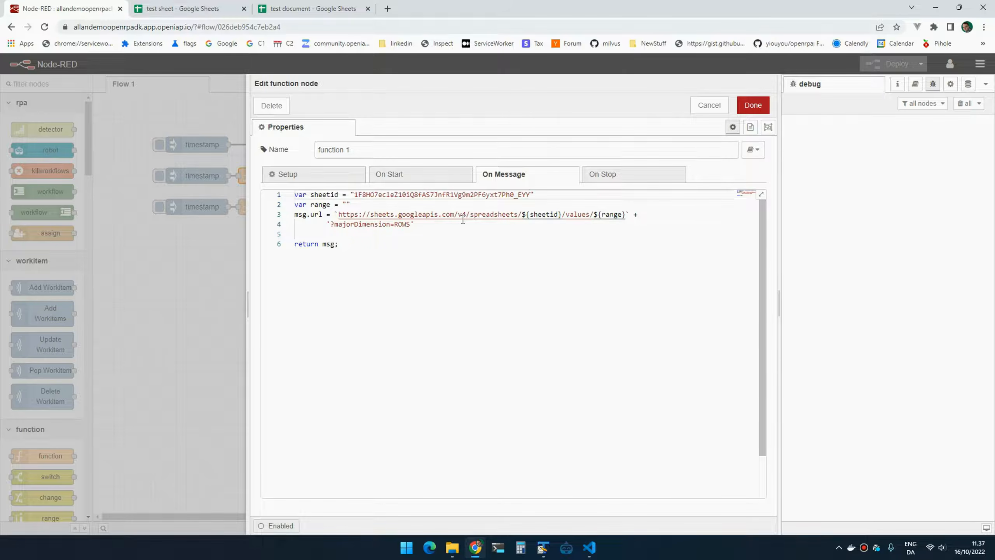
key("Down")
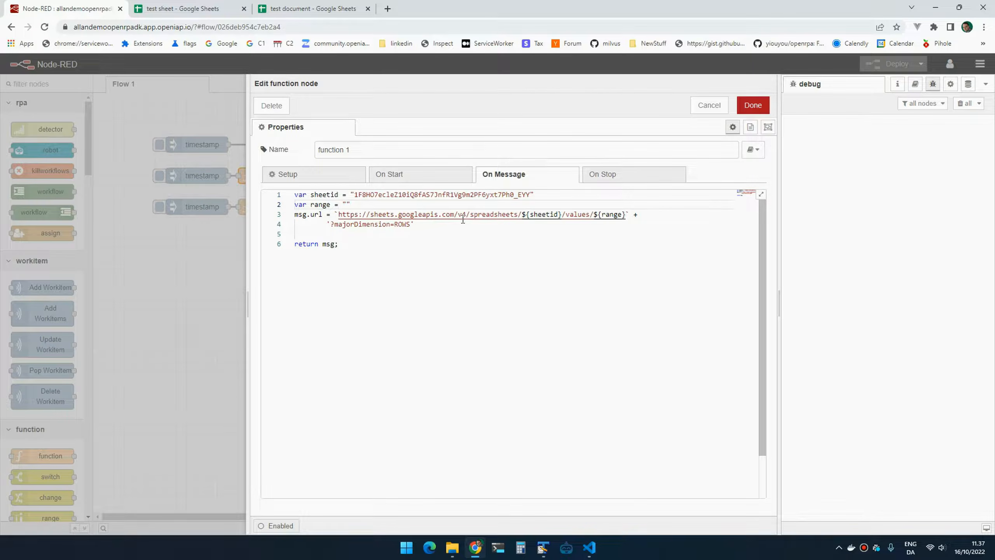
Copy the sheet name Sheet1 from the test sheet and start function 1's range value with "Sheet1!"
left_click(200, 11)
double_click(82, 525)
key("ctrl+c")
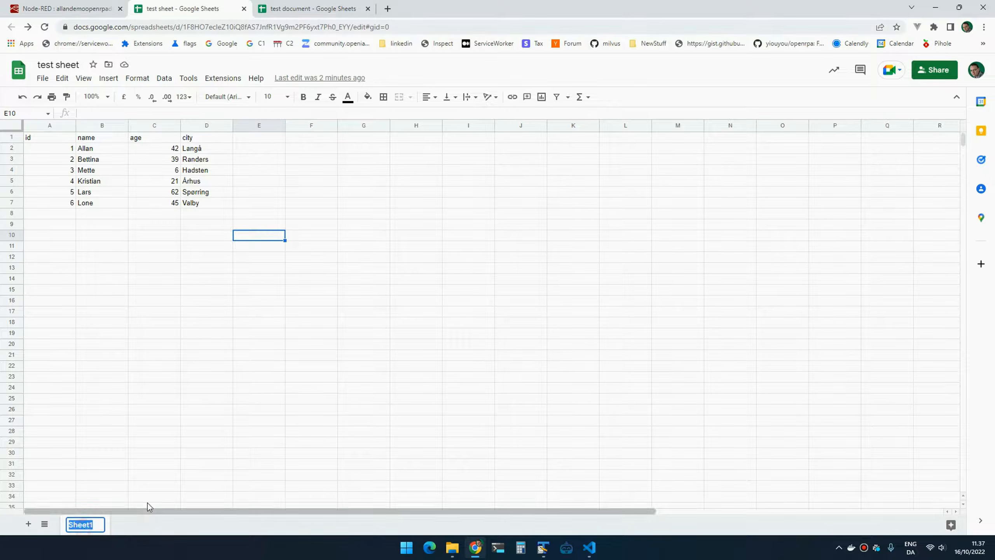
left_click(72, 9)
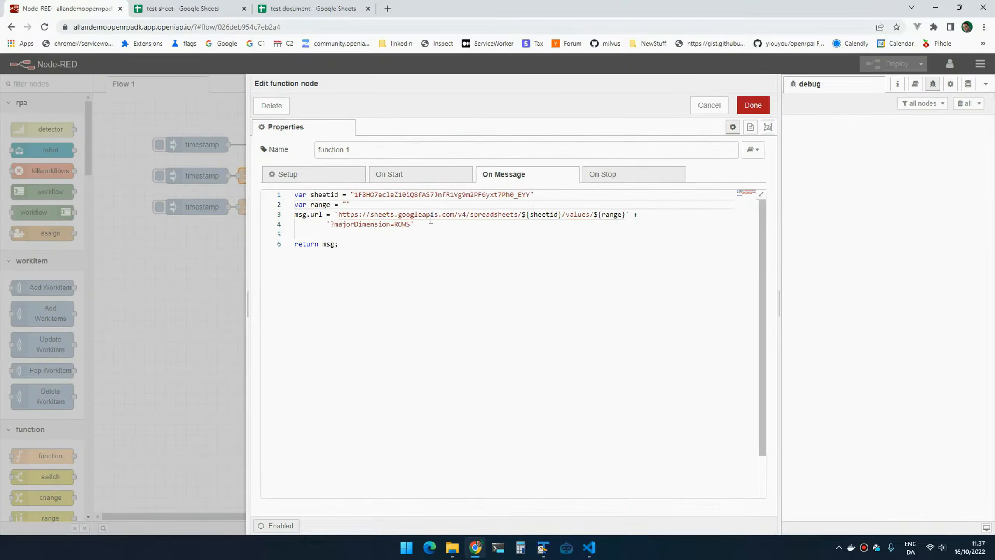
key("ctrl+v")
type("!")
Check the data's extent in the test sheet, complete function 1's range as "Sheet1!A1:D7" and save the function
left_click(192, 9)
left_click(93, 148)
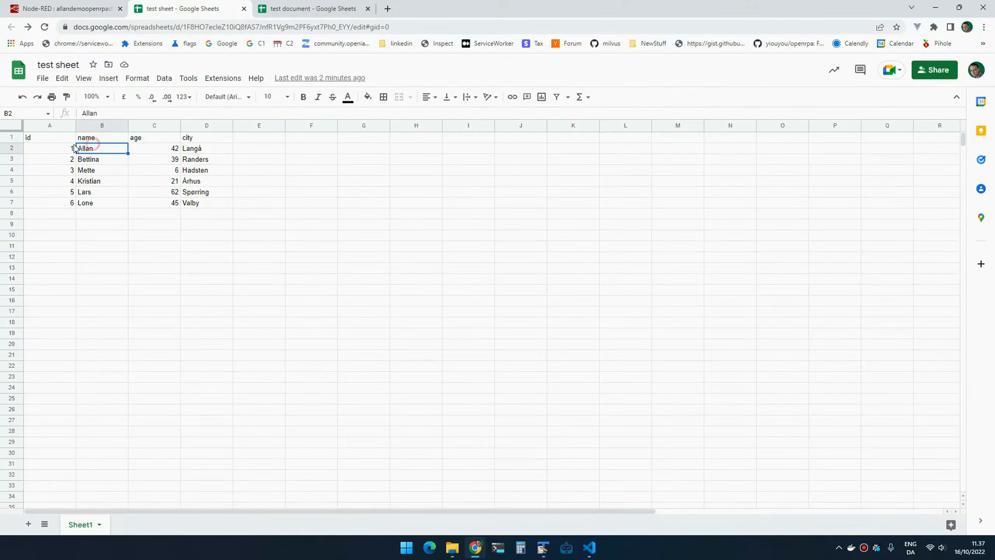
left_click(40, 137)
left_click(204, 204, "shift")
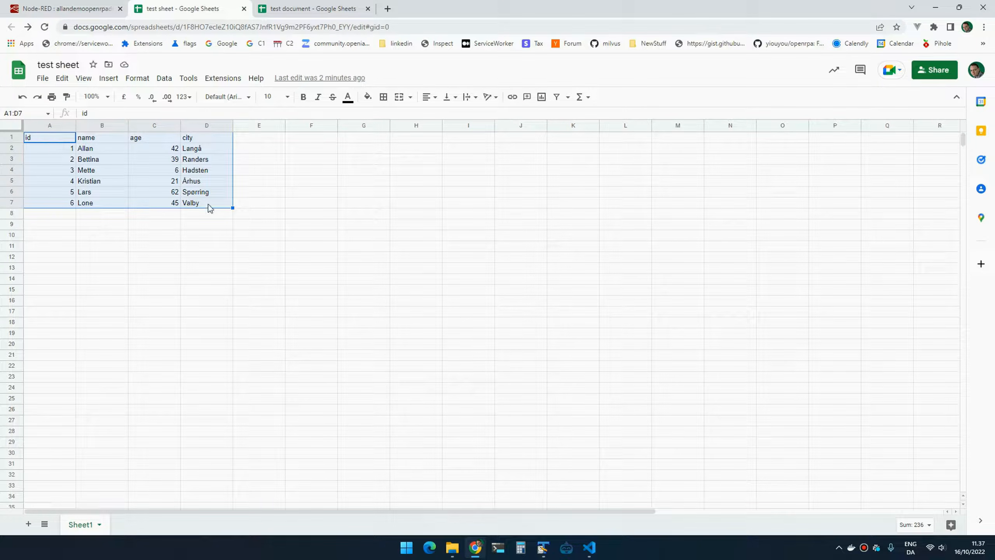
left_click(246, 238)
left_click(75, 8)
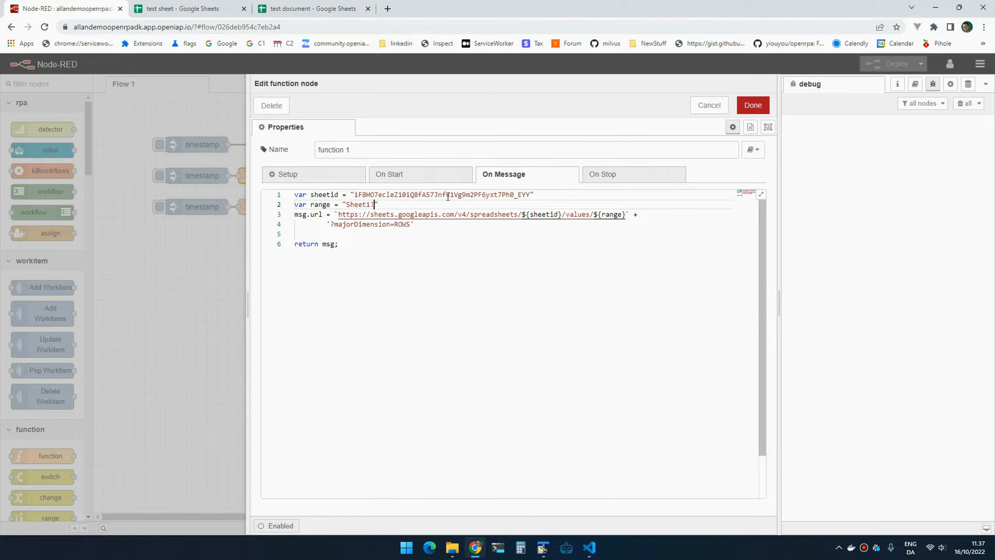
type("A1:D7")
left_click(753, 105)
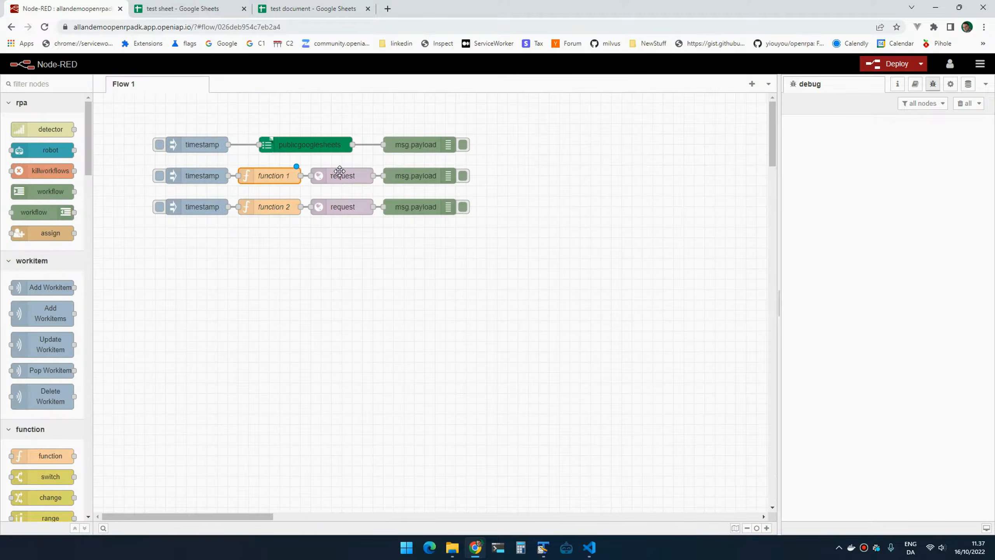
Check that function 1's request node uses oauth and GET, then deploy and trigger the function 1 flow
double_click(345, 176)
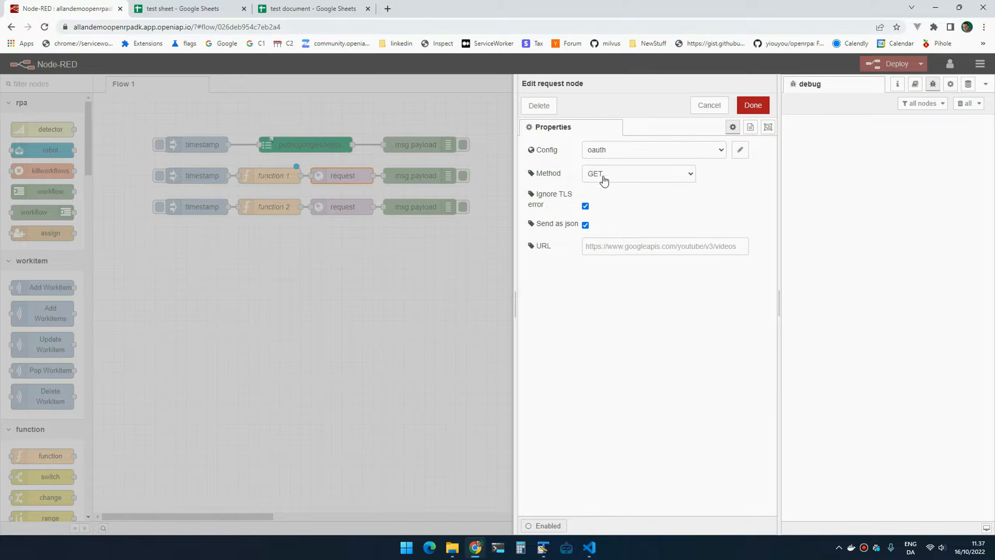
left_click(752, 104)
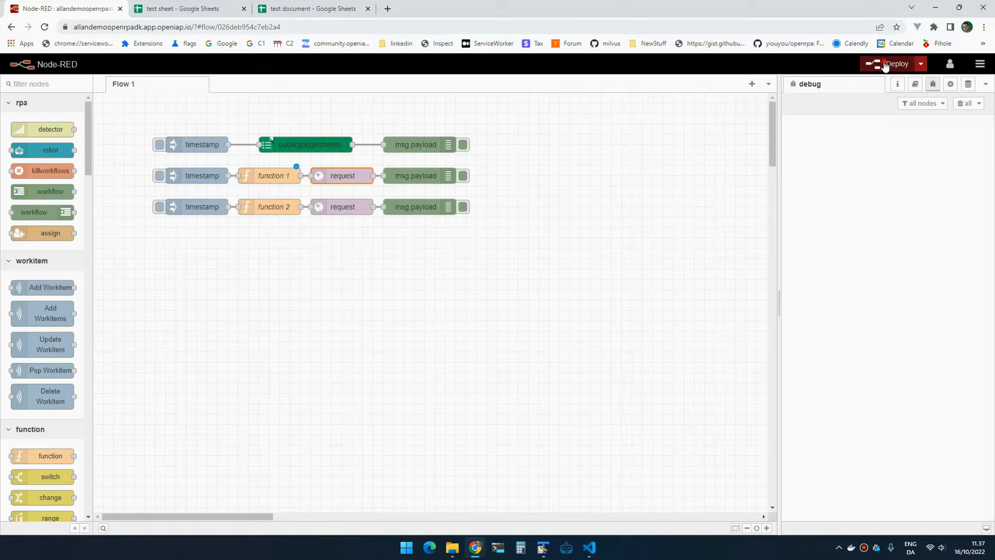
left_click(889, 64)
left_click(163, 178)
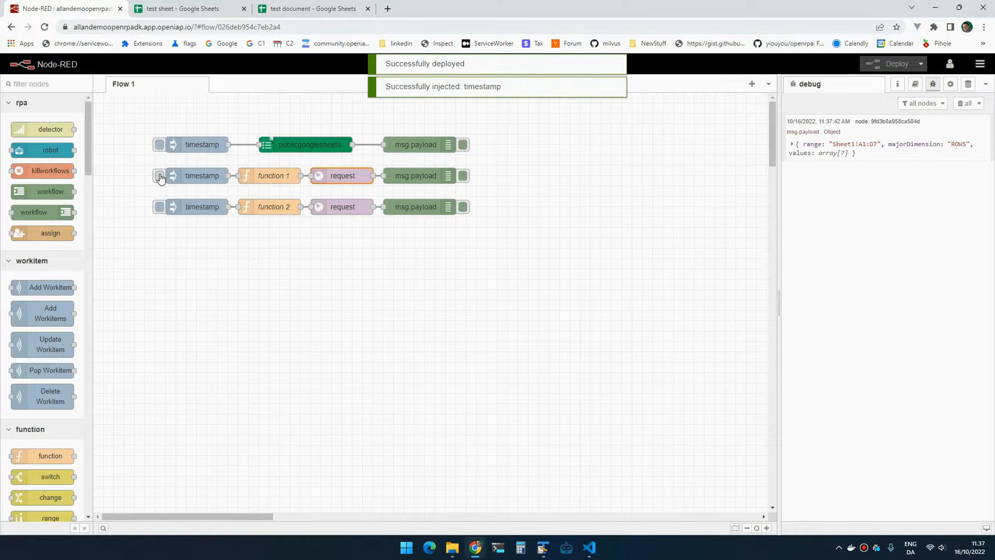
Expand the debug payload's values array and examine its first three rows
left_click(832, 154)
left_click(833, 180)
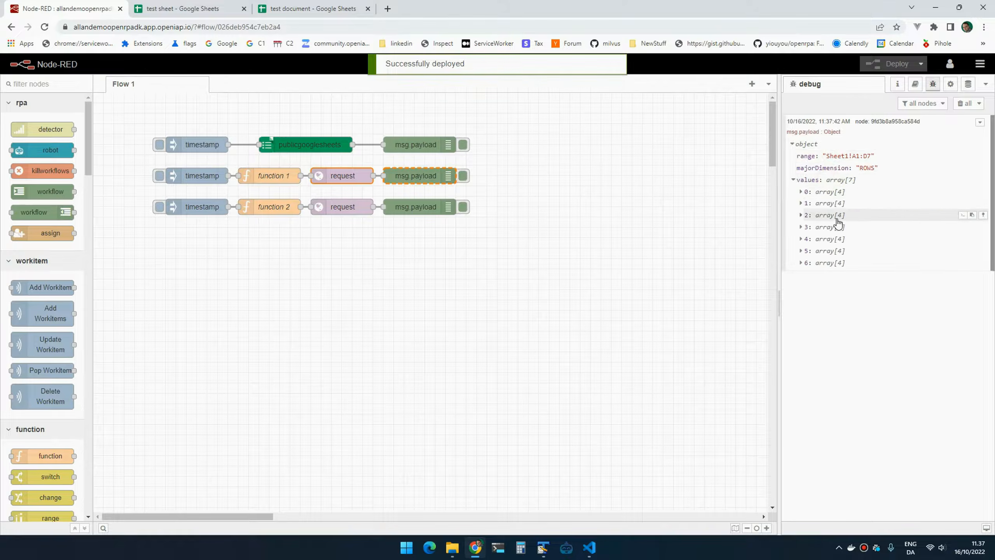
left_click(836, 180)
left_click(839, 180)
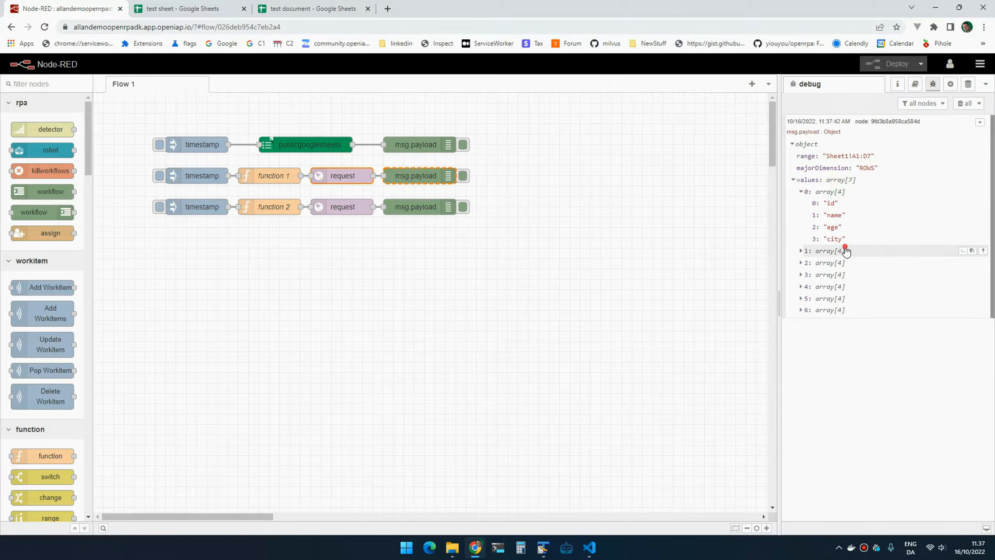
left_click(830, 251)
left_click(833, 310)
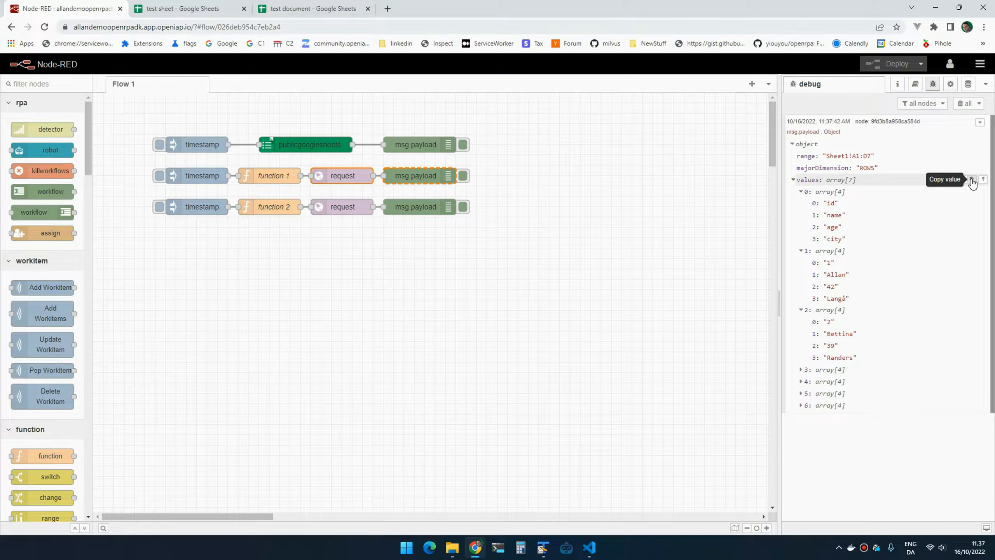
Copy the values array from the debug output and paste it over the empty values array in function 2's payload
left_click(972, 182)
left_click(272, 205)
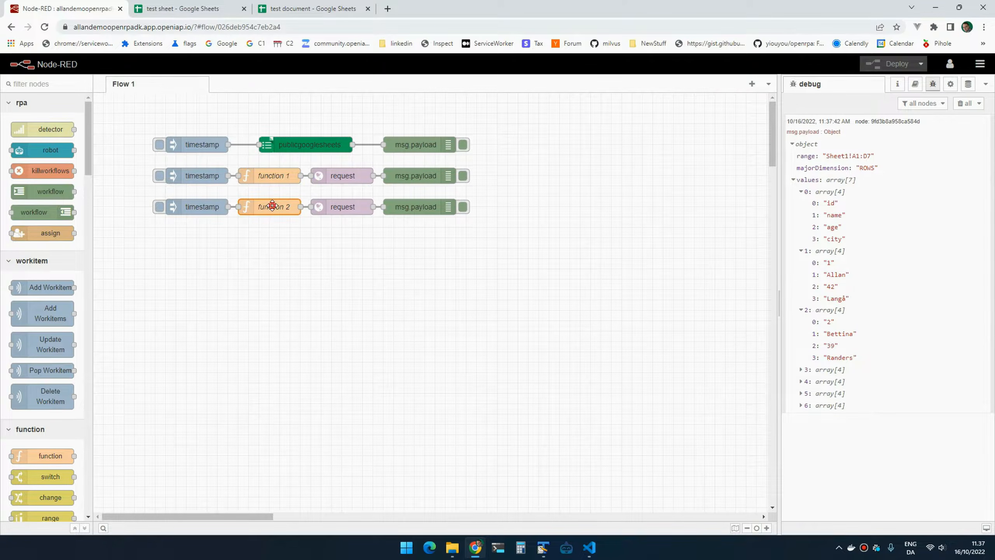
double_click(272, 205)
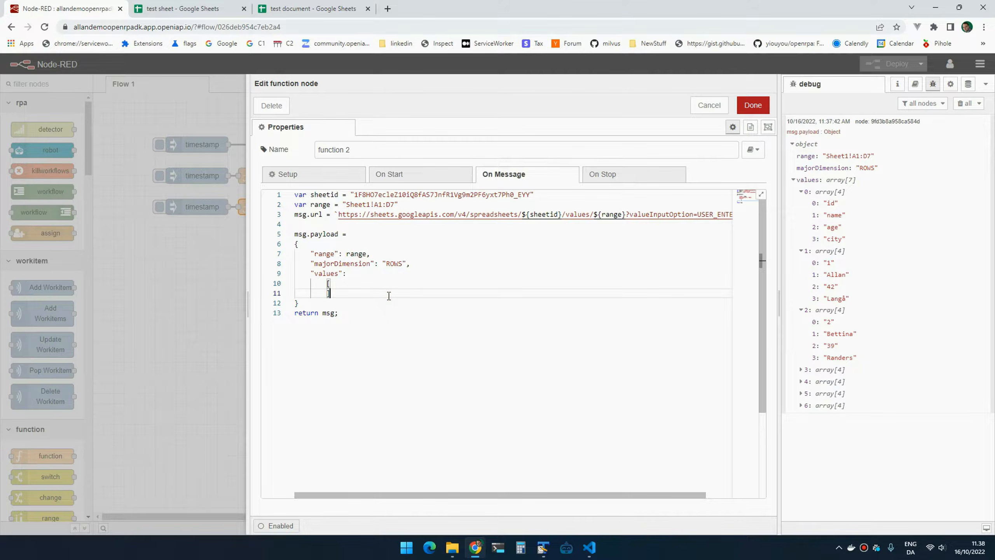
key("Up")
key("Home")
key("Home")
key("shift+Down")
key("Delete")
key("shift+Down")
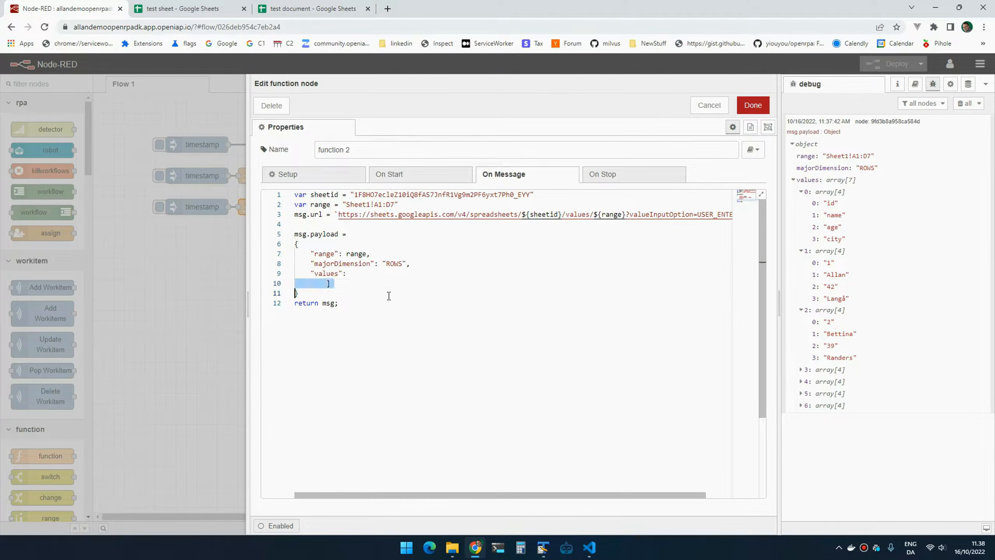
key("ctrl+v")
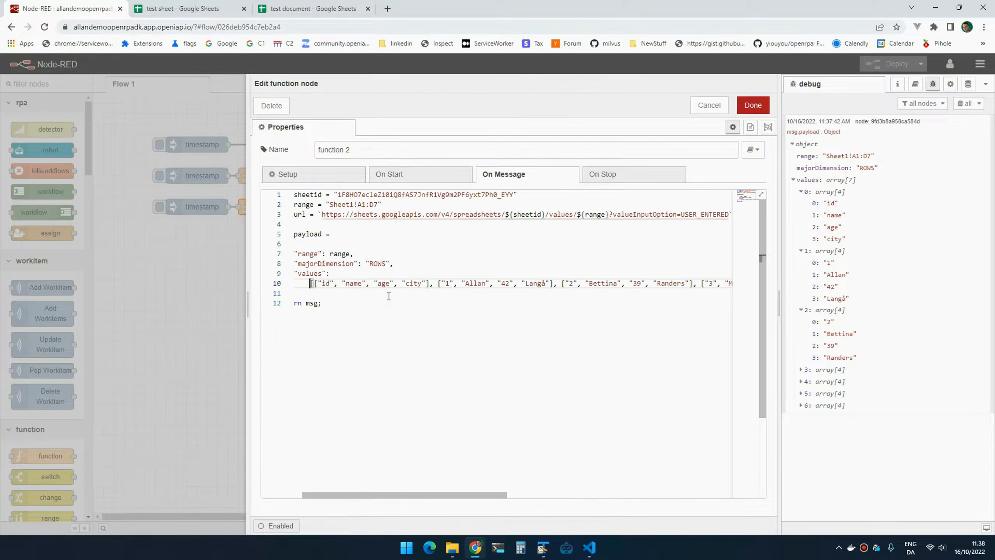
Split the pasted values array in function 2 so each row and the closing outer bracket sit on their own line
key("ctrl+Right")
key("ctrl+Right")
key("ctrl+Right")
key("ctrl+Right")
key("ctrl+Right")
key("ctrl+Right")
key("ctrl+Right")
key("ctrl+Right")
key("Return")
key("ctrl+Right")
key("ctrl+Right")
key("ctrl+Right")
key("ctrl+Right")
key("ctrl+Right")
key("ctrl+Right")
key("ctrl+Right")
key("ctrl+Right")
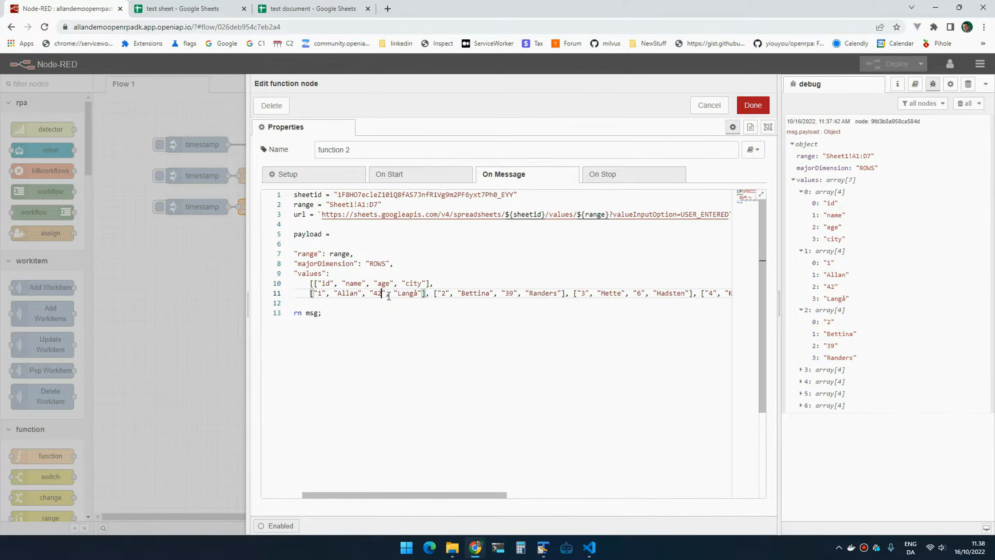
key("Return")
key("ctrl+Right")
key("ctrl+Right")
key("ctrl+Right")
key("ctrl+Right")
key("ctrl+Right")
key("ctrl+Right")
key("ctrl+Right")
key("ctrl+Right")
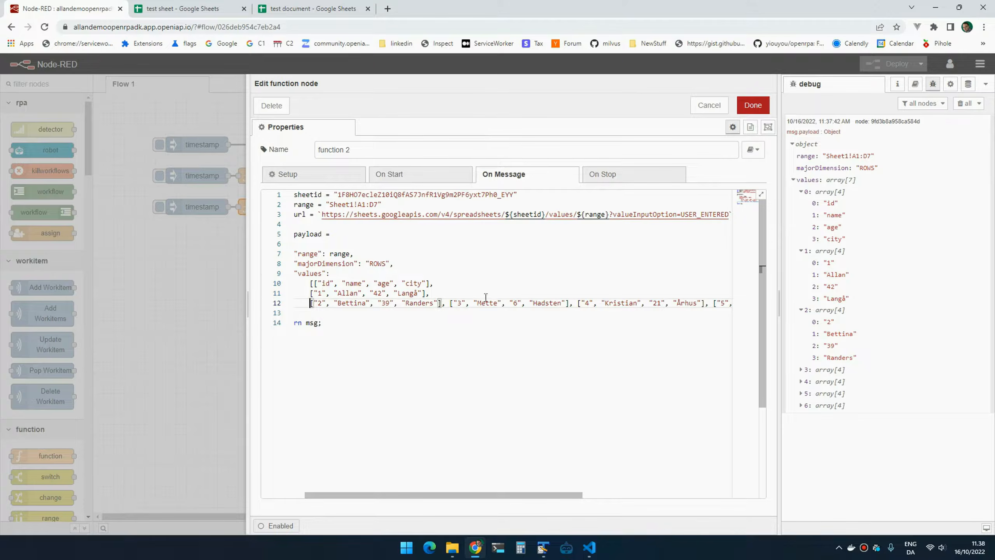
key("ctrl+Right")
key("Return")
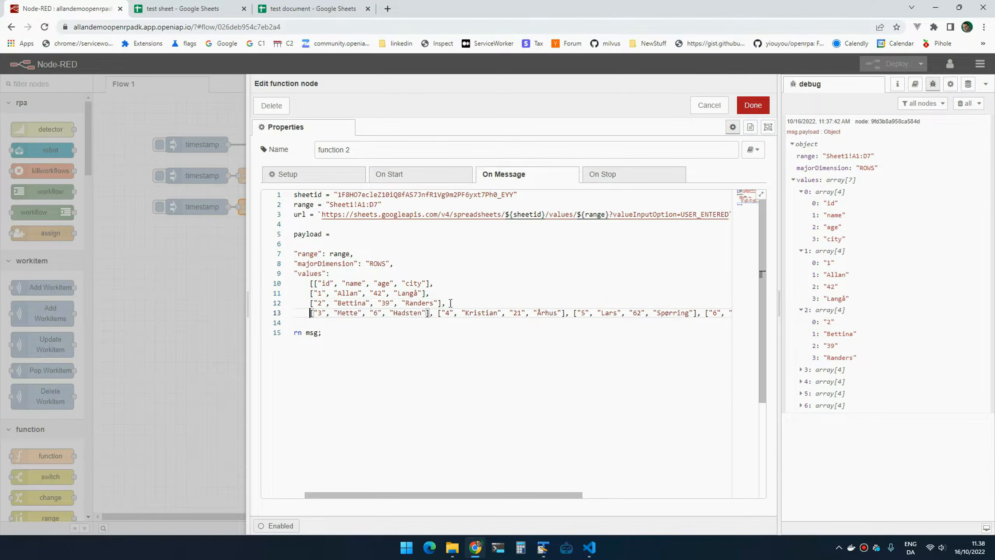
left_click(437, 313)
key("Return")
key("ctrl+Right")
key("ctrl+Right")
key("ctrl+Right")
key("ctrl+Right")
key("ctrl+Right")
key("ctrl+Right")
key("ctrl+Right")
key("ctrl+Right")
key("ctrl+Right")
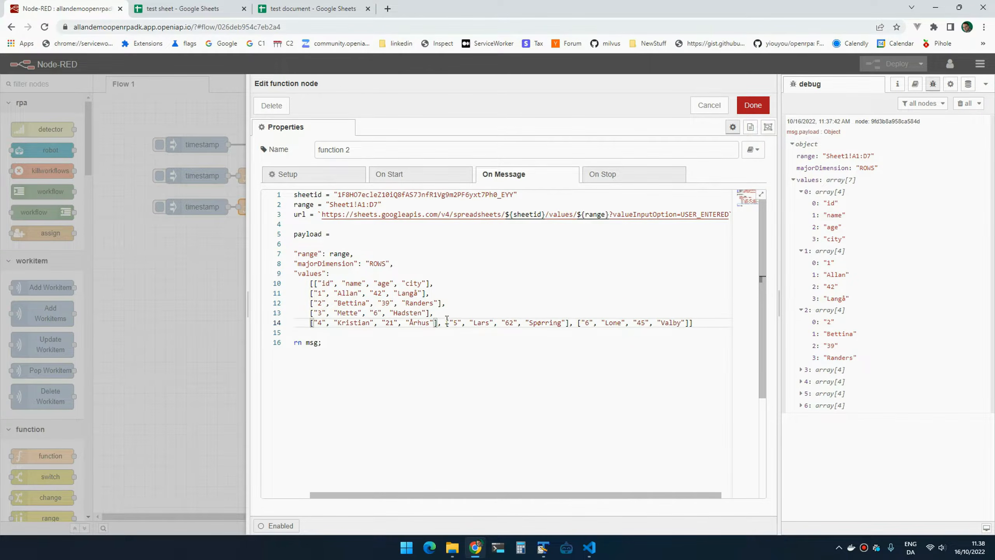
key("Return")
key("ctrl+Right")
key("ctrl+Right")
key("ctrl+Right")
key("ctrl+Right")
key("ctrl+Right")
key("ctrl+Right")
key("ctrl+Right")
key("ctrl+Right")
key("ctrl+Right")
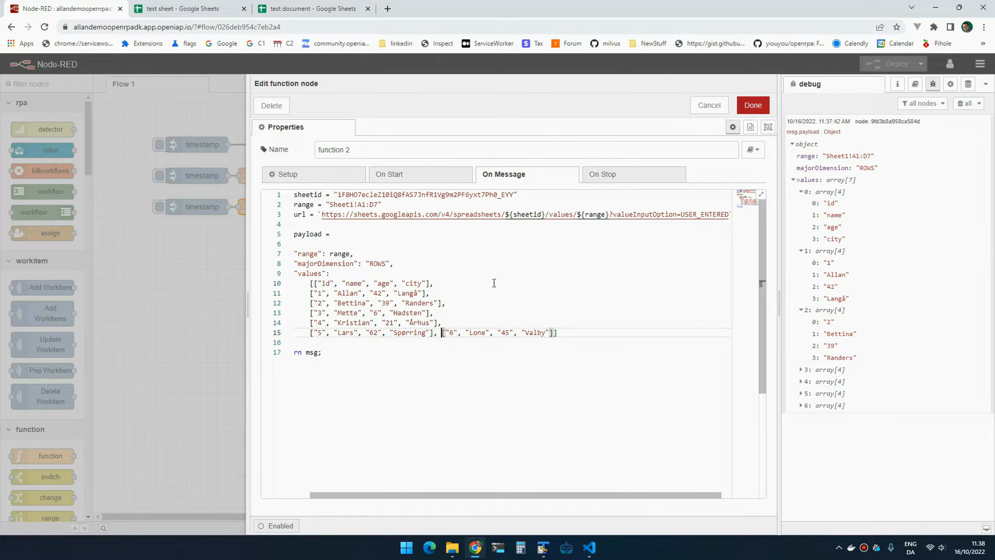
key("Return")
key("End")
key("Left")
key("Return")
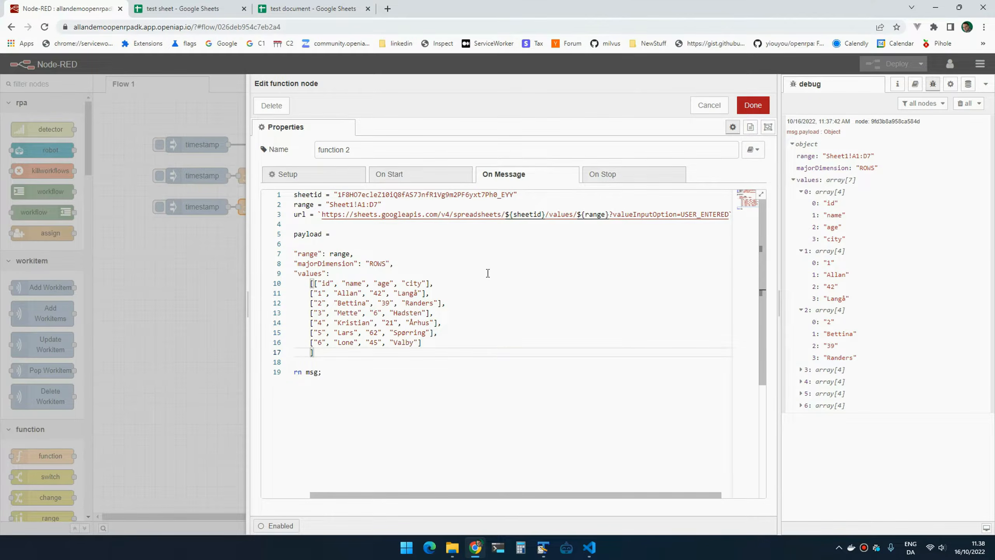
Move the array's opening outer bracket up beside "values": and keep the header row on its own line
left_click(487, 273)
key("Delete")
key("ctrl+Right")
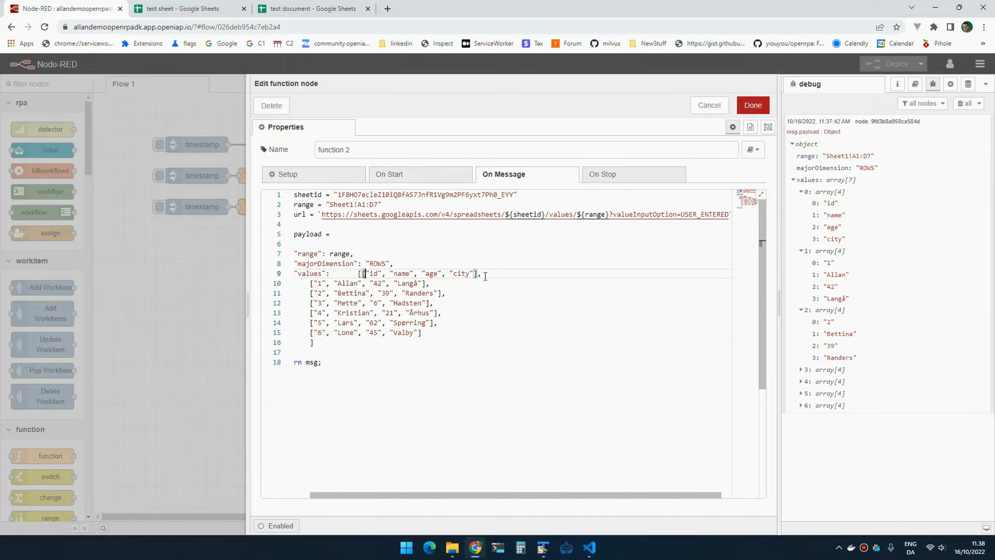
key("Return")
key("Up")
Replace "city" in the header row of function 2's values array with "Paris"
scroll(387, 271, "down", 1)
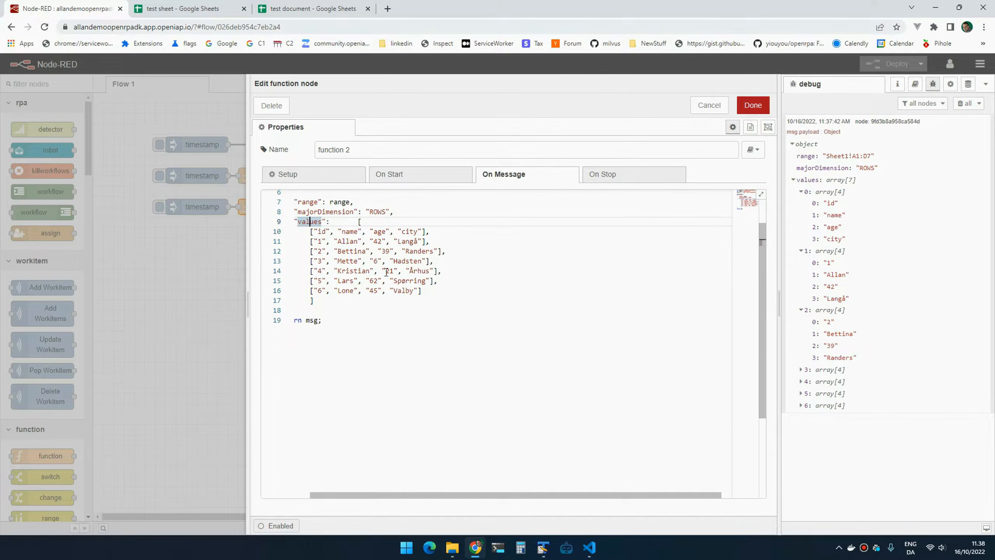
double_click(408, 231)
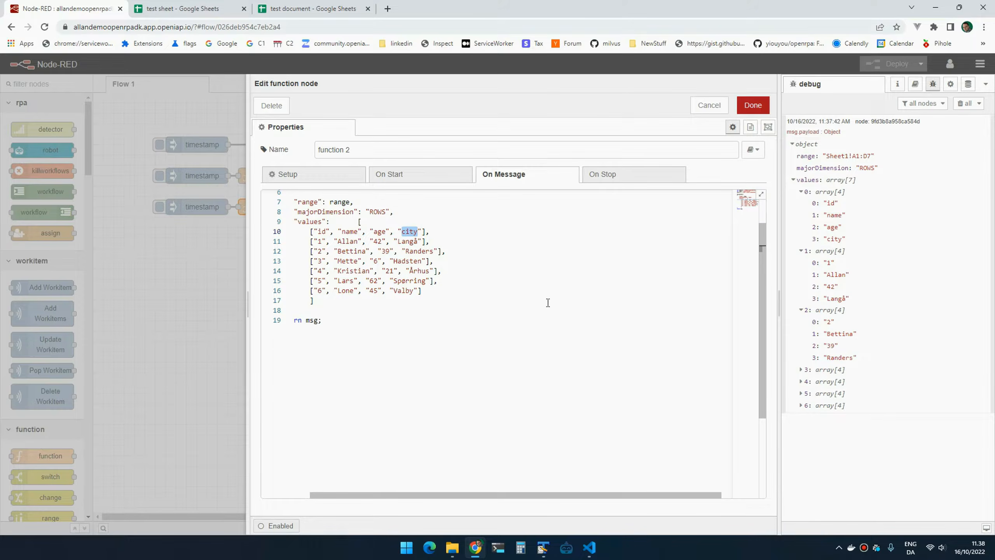
type("Washingtin")
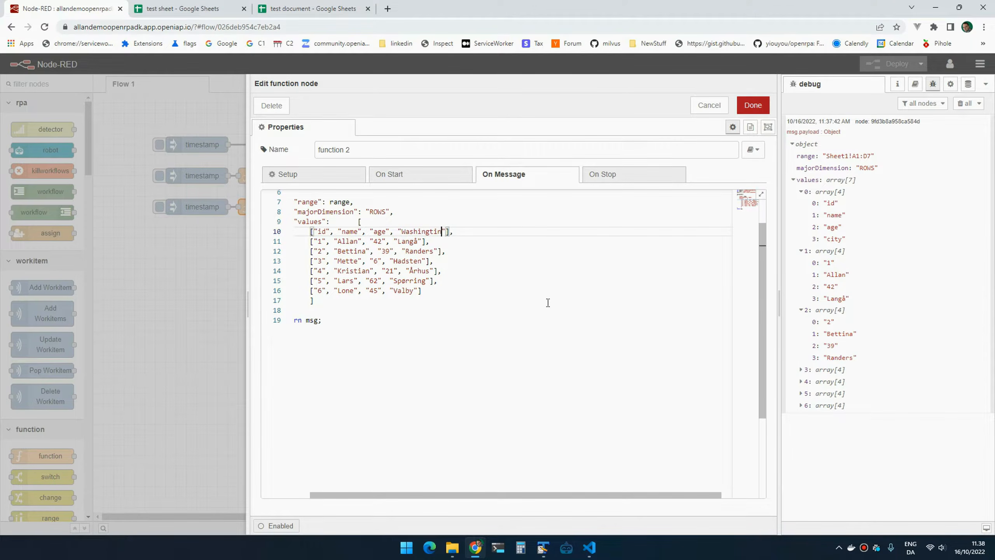
key("BackSpace")
key("BackSpace")
key("BackSpace")
type("tin")
key("ctrl+shift+Left")
key("BackSpace")
type("Paris")
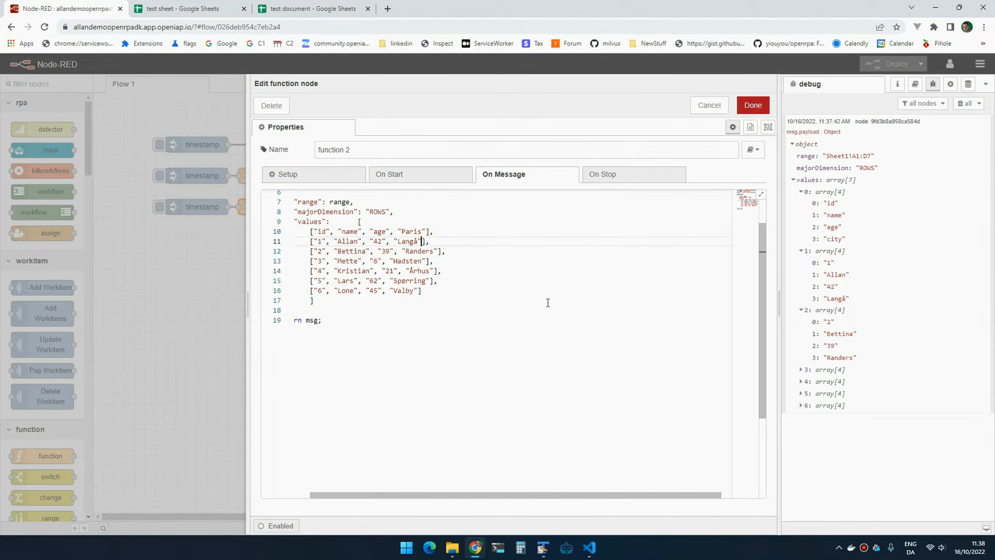
Replace the city values in the rows with ids 1, 2 and 3 with "Paris"
key("ctrl+shift+Left")
key("ctrl+c")
key("Down")
key("ctrl+shift+Left")
key("ctrl+v")
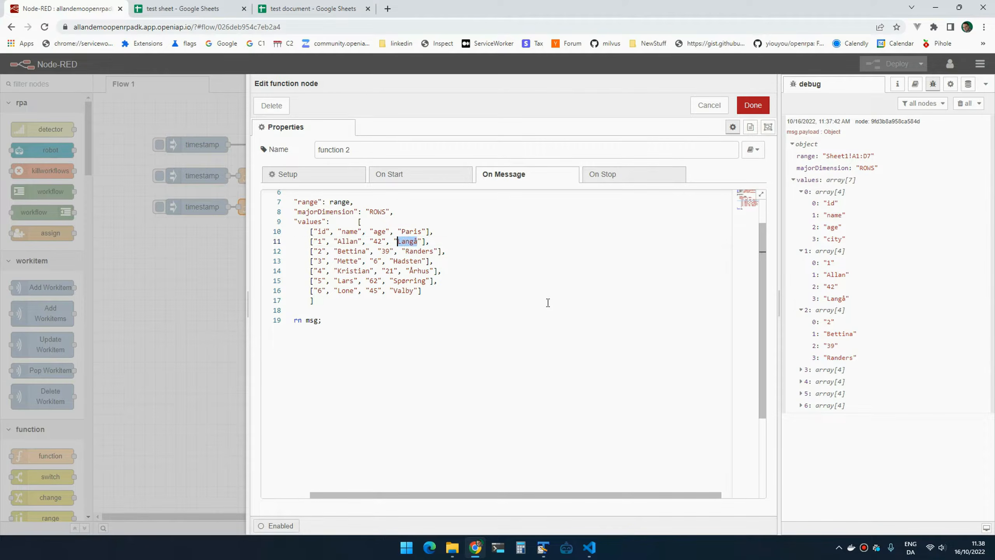
key("Down")
key("ctrl+Right")
key("ctrl+shift+Left")
key("ctrl+v")
key("Down")
key("ctrl+shift+Left")
key("ctrl+v")
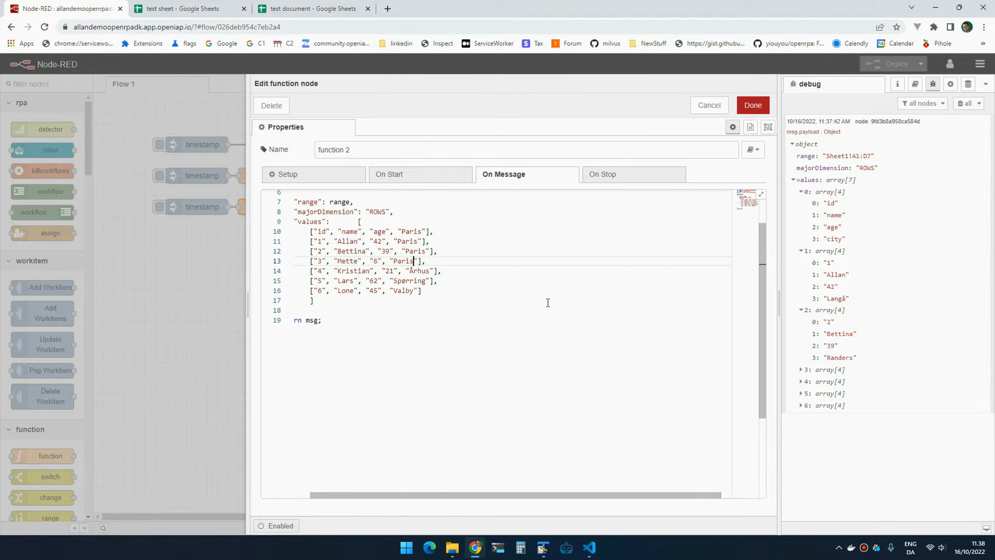
Replace the city values in the rows with ids 4, 5 and 6 with "Paris" and save function 2
key("Down")
key("ctrl+shift+Right")
type("v")
key("Down")
key("ctrl+Left")
key("ctrl+shift+Right")
key("ctrl+v")
key("Down")
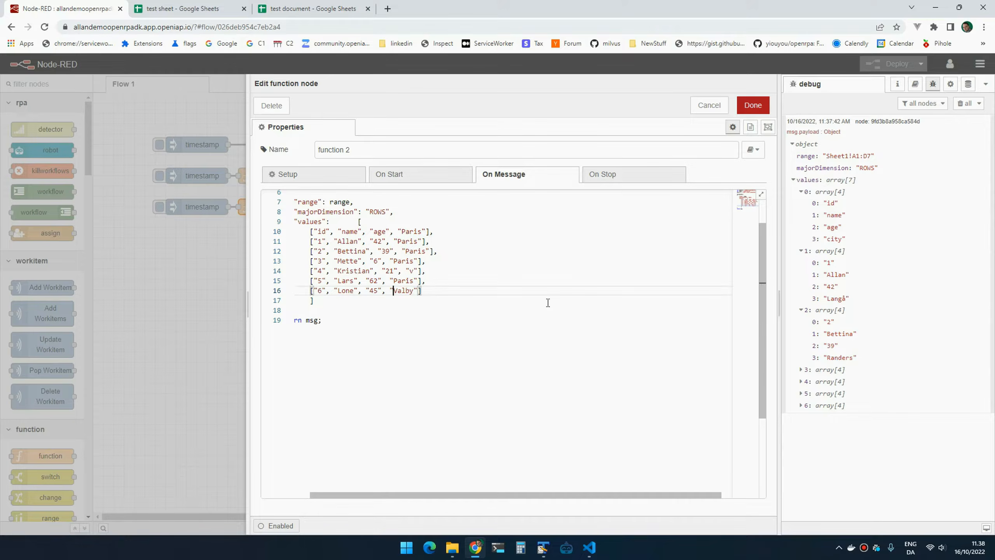
key("ctrl+shift+Left")
key("ctrl+v")
left_click(409, 270)
key("ctrl+shift+Right")
key("ctrl+v")
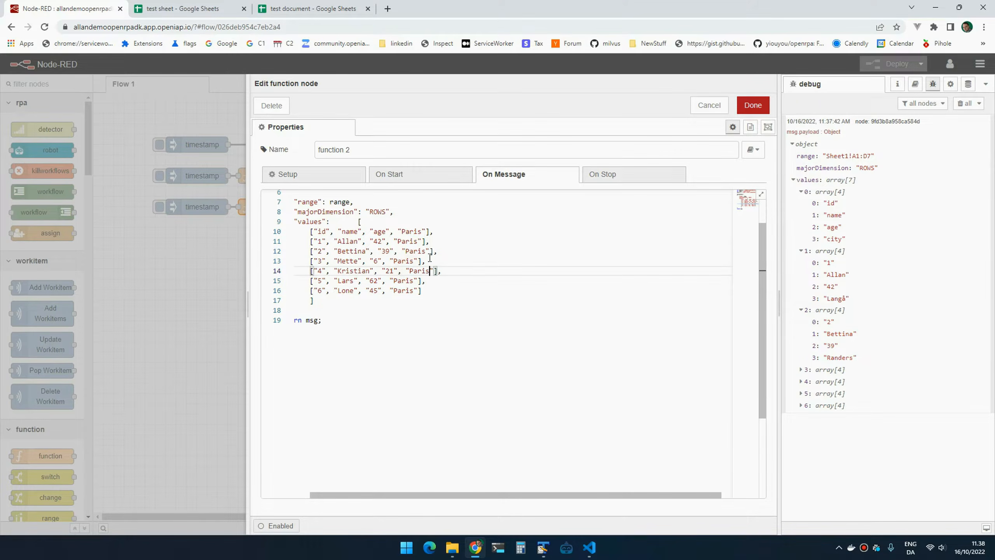
left_click(753, 106)
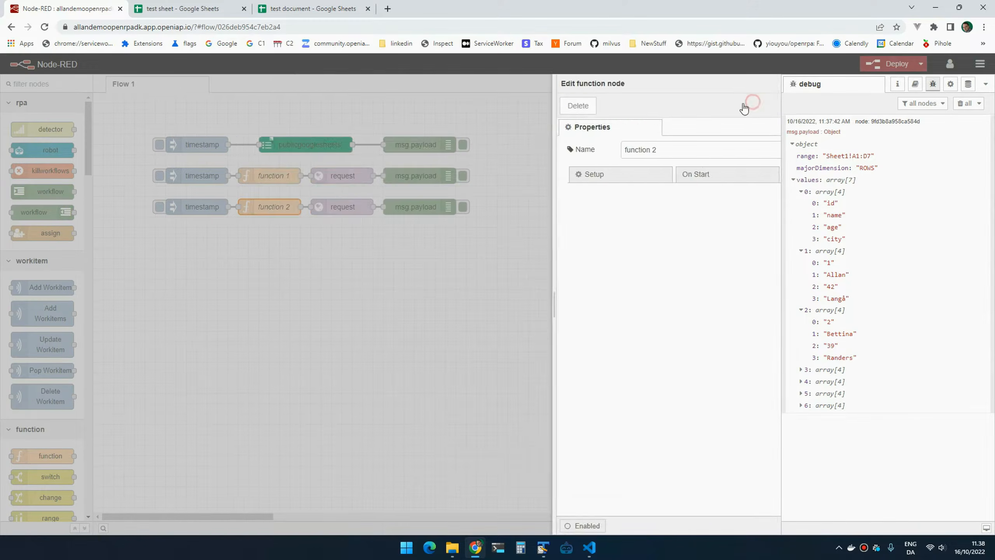
Check the settings of the request node after function 2, and deploy the flow with the debug messages cleared
double_click(326, 207)
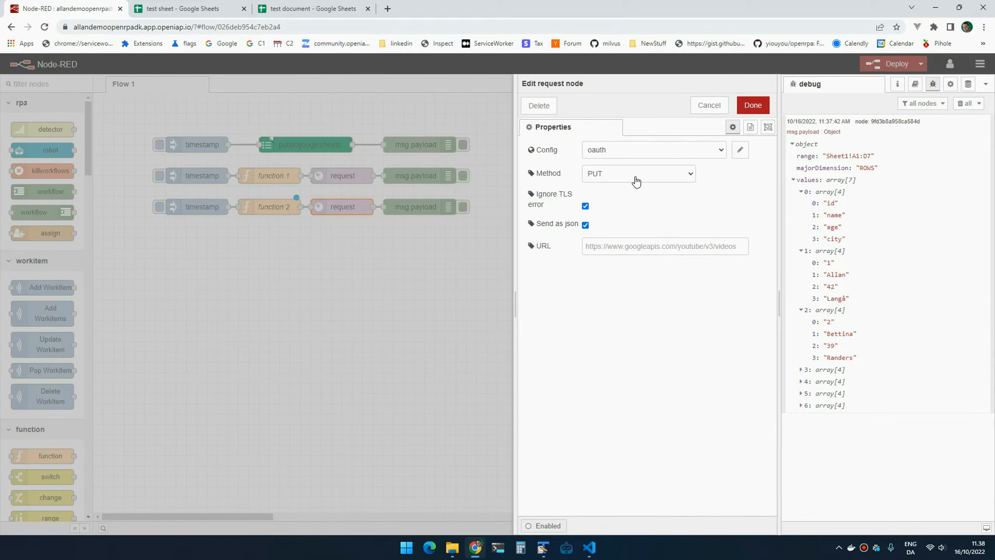
left_click(752, 105)
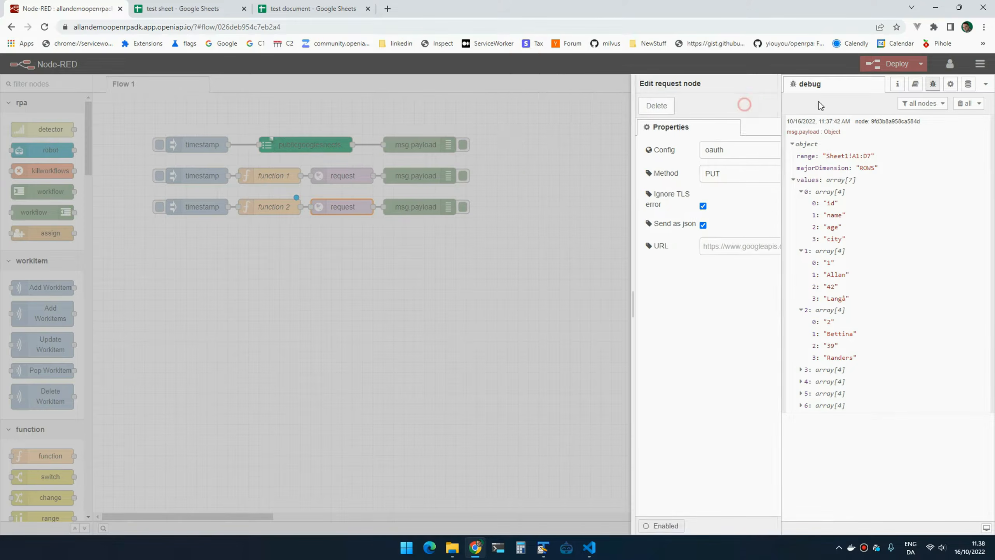
left_click(960, 103)
left_click(874, 65)
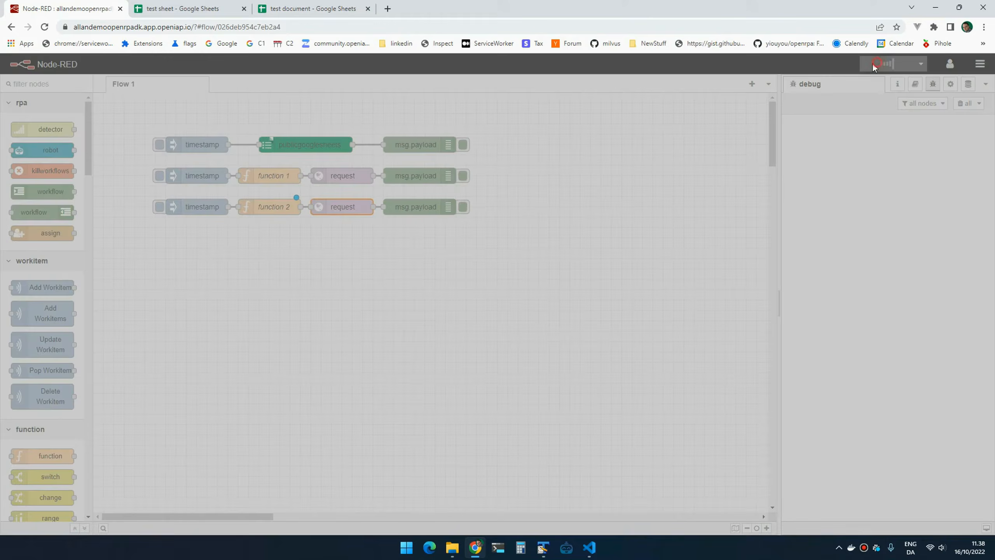
Trigger the function 2 flow and check column D of the test sheet in Google Sheets
left_click(159, 207)
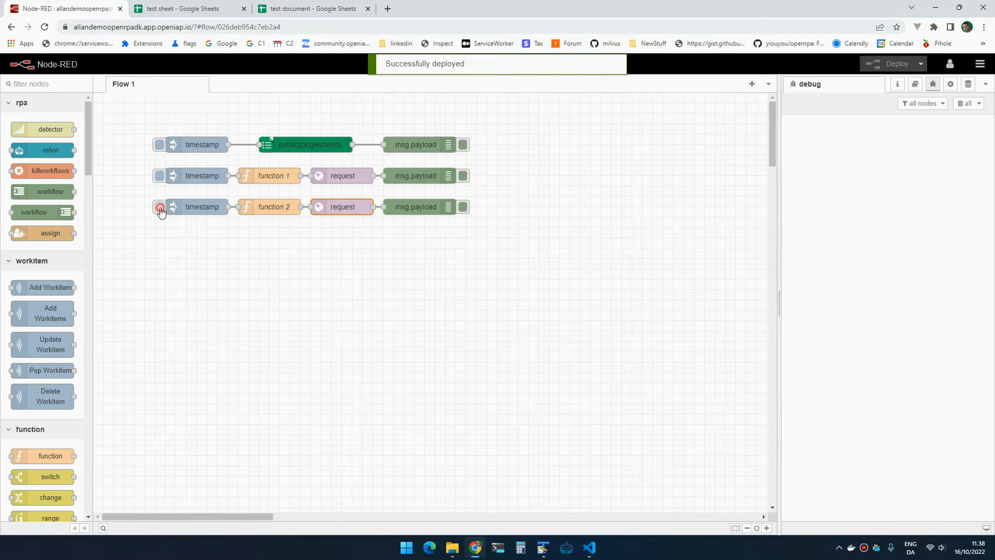
left_click(190, 7)
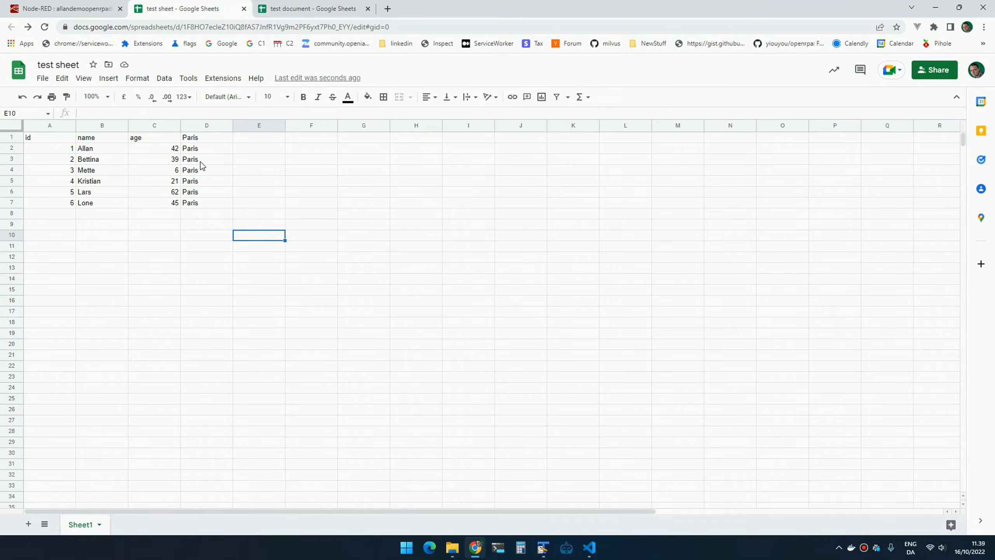
left_click(202, 138)
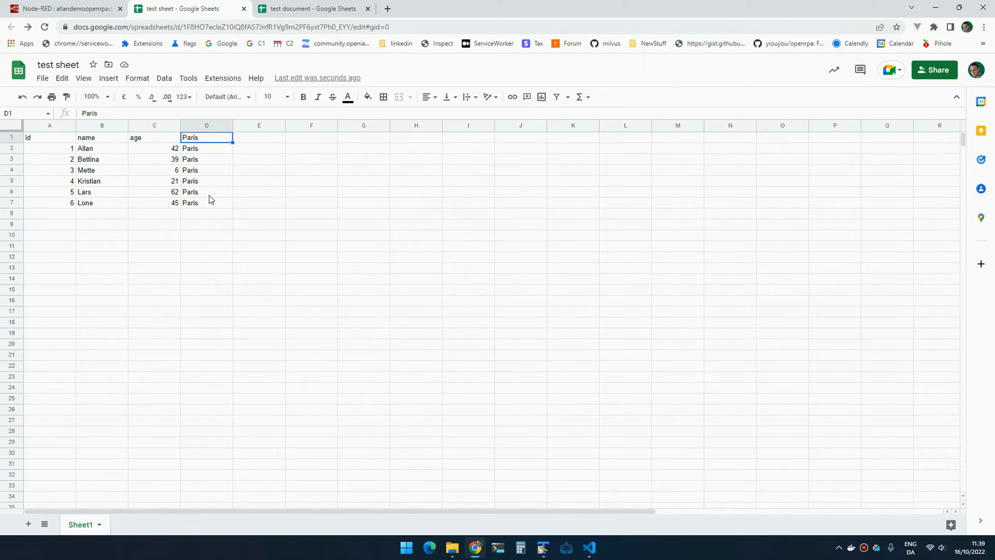